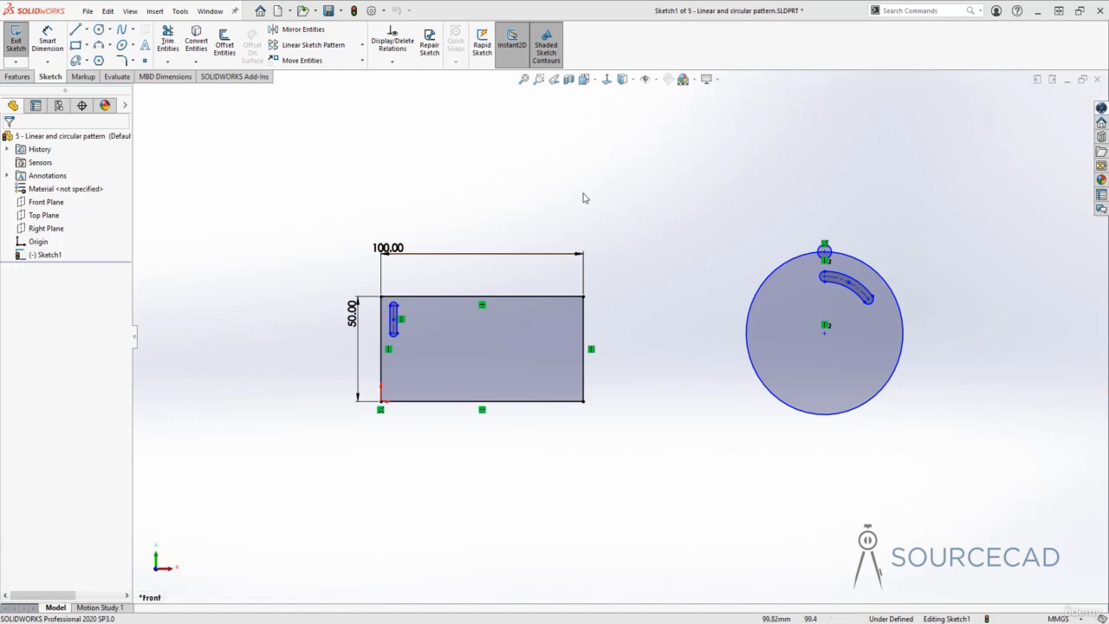
- Start a linear sketch pattern along the X-axis, using the vertical slot in the rectangle's upper-left corner as the entity to pattern
scroll(411, 374, "up", 2)
scroll(511, 351, "down", 4)
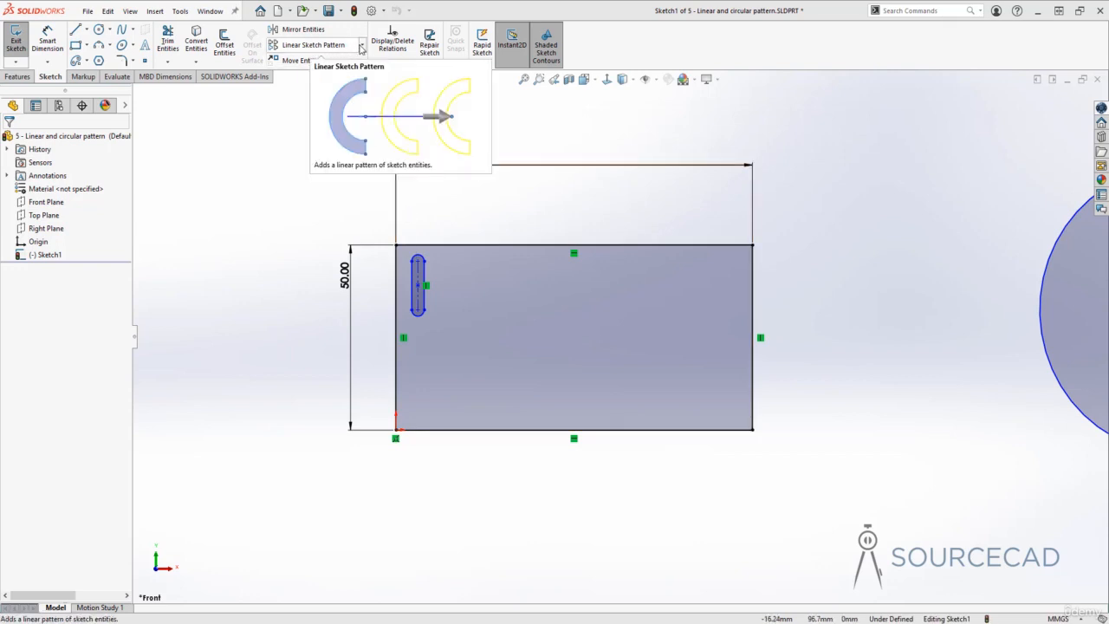
left_click(363, 46)
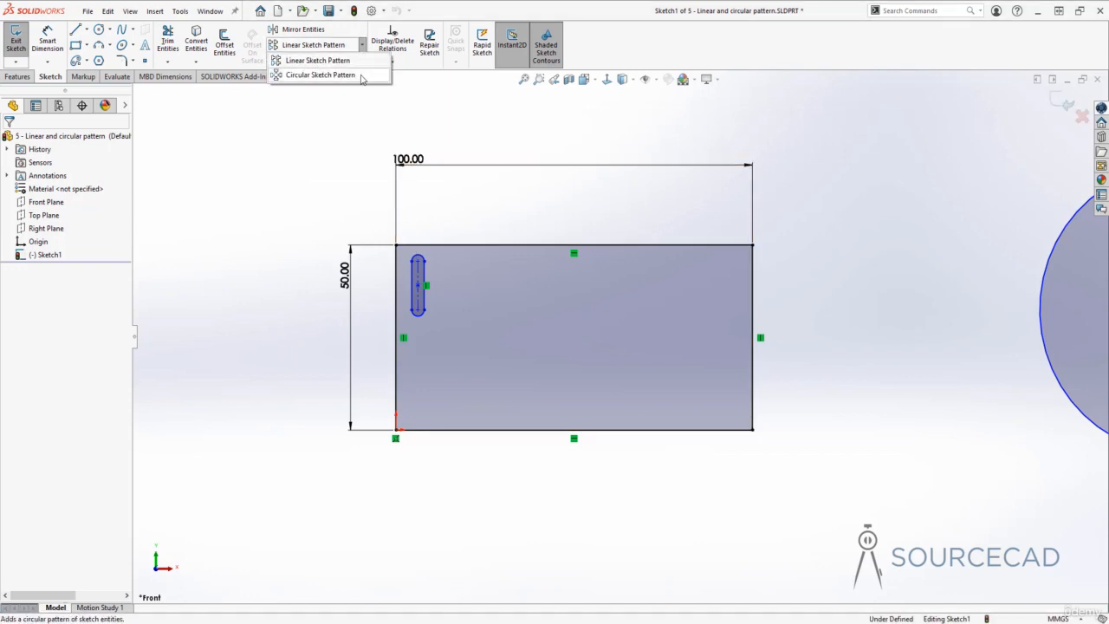
left_click(326, 61)
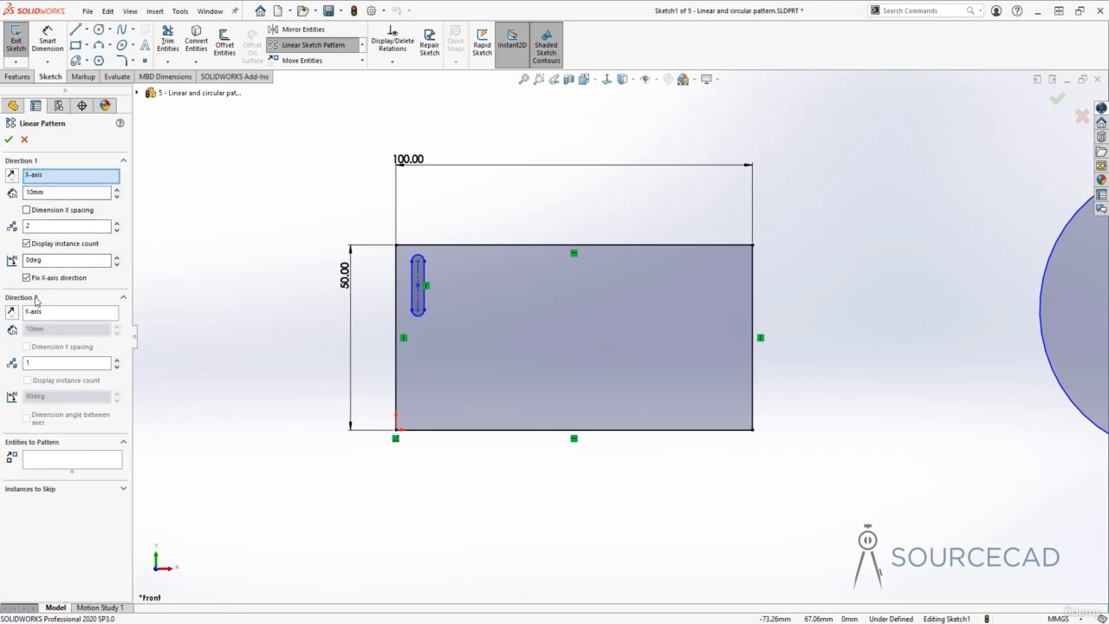
left_click(29, 491)
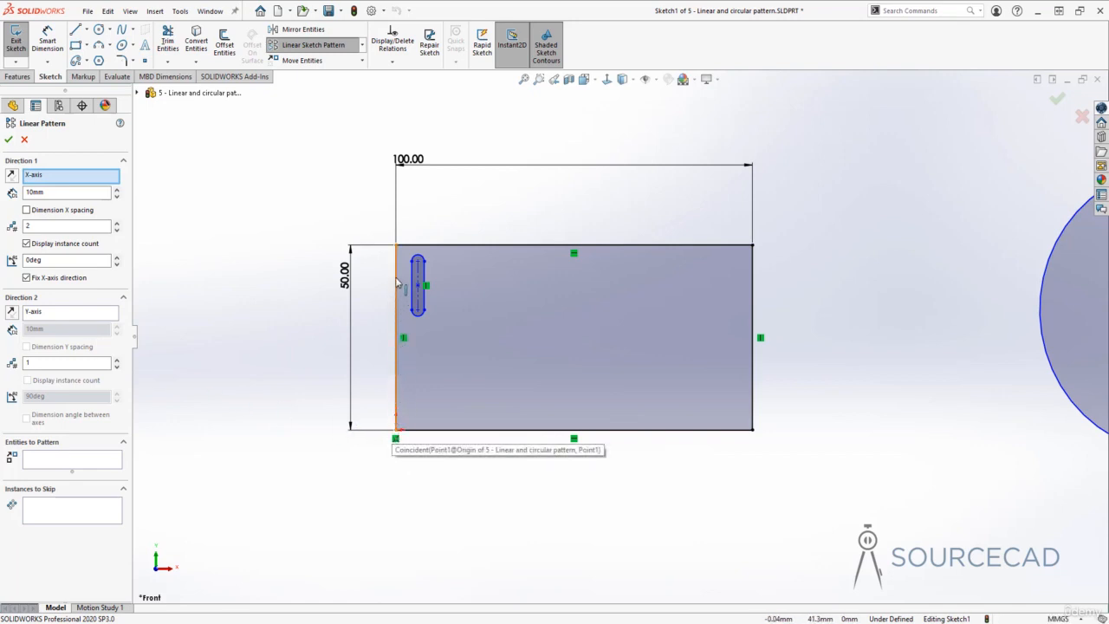
left_click(28, 227)
type("2")
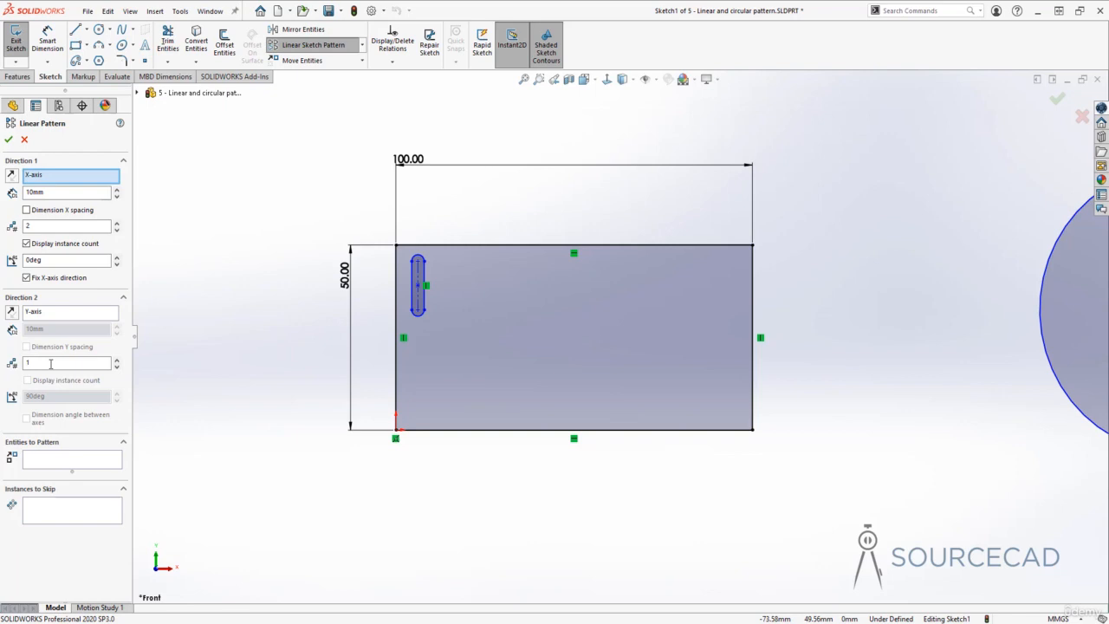
left_click(61, 466)
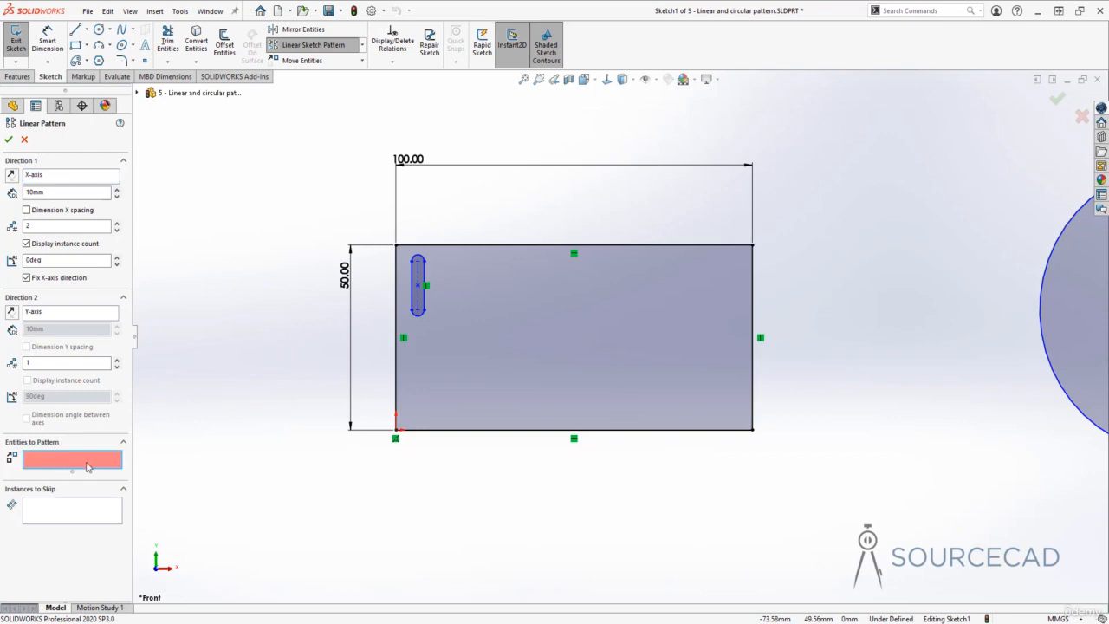
left_click(418, 277)
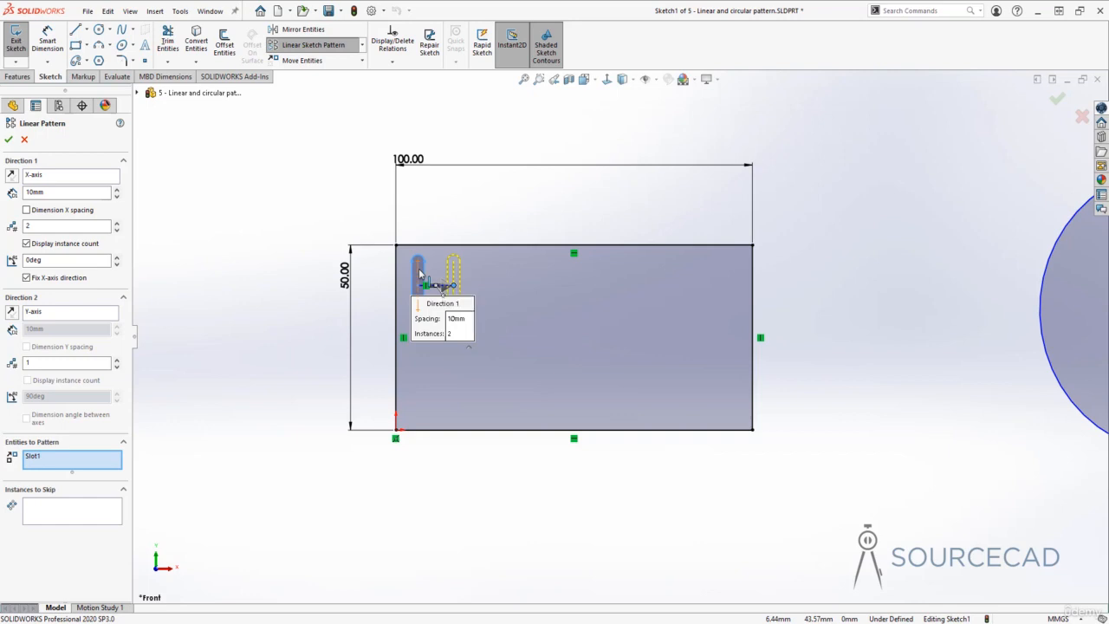
- Set the number of instances in Direction 1 of the slot pattern to 10
left_click(117, 222)
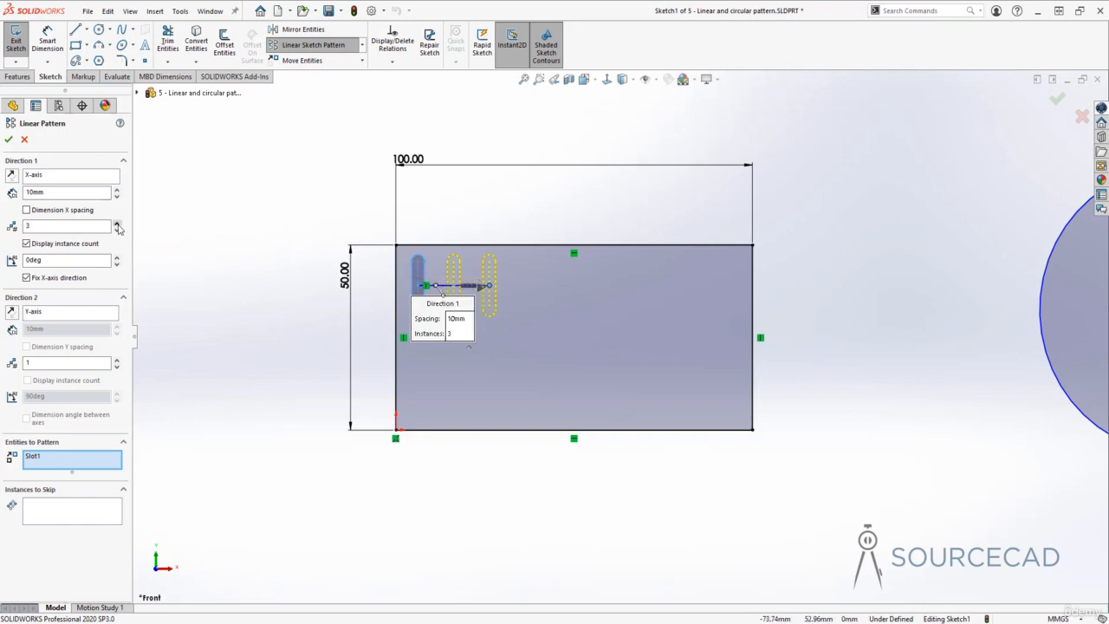
left_click(117, 222)
left_click(117, 222)
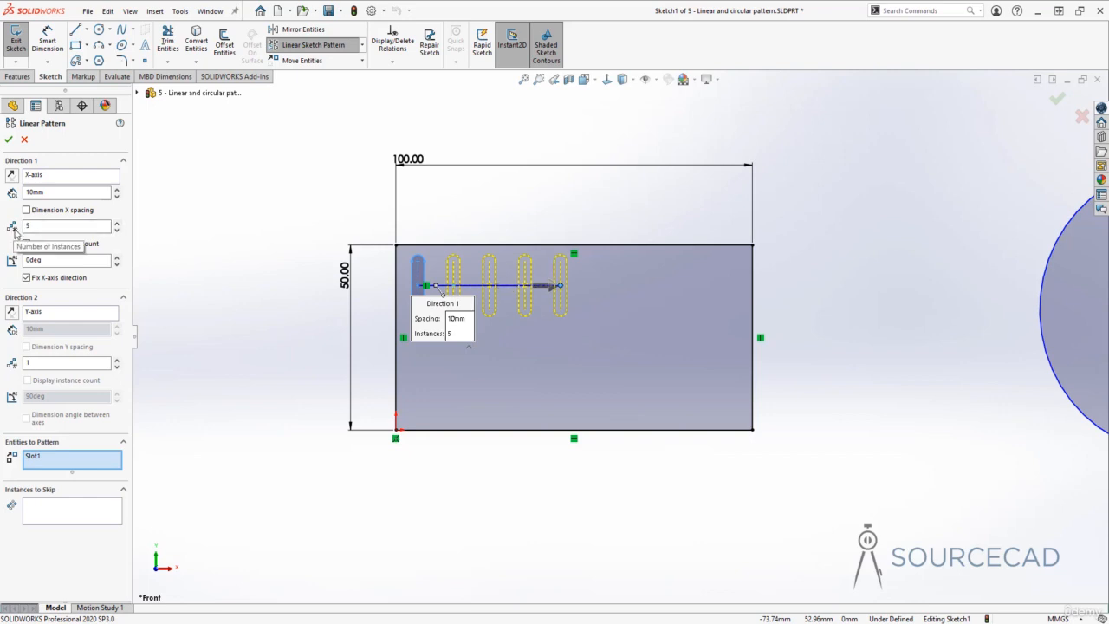
left_click(117, 223)
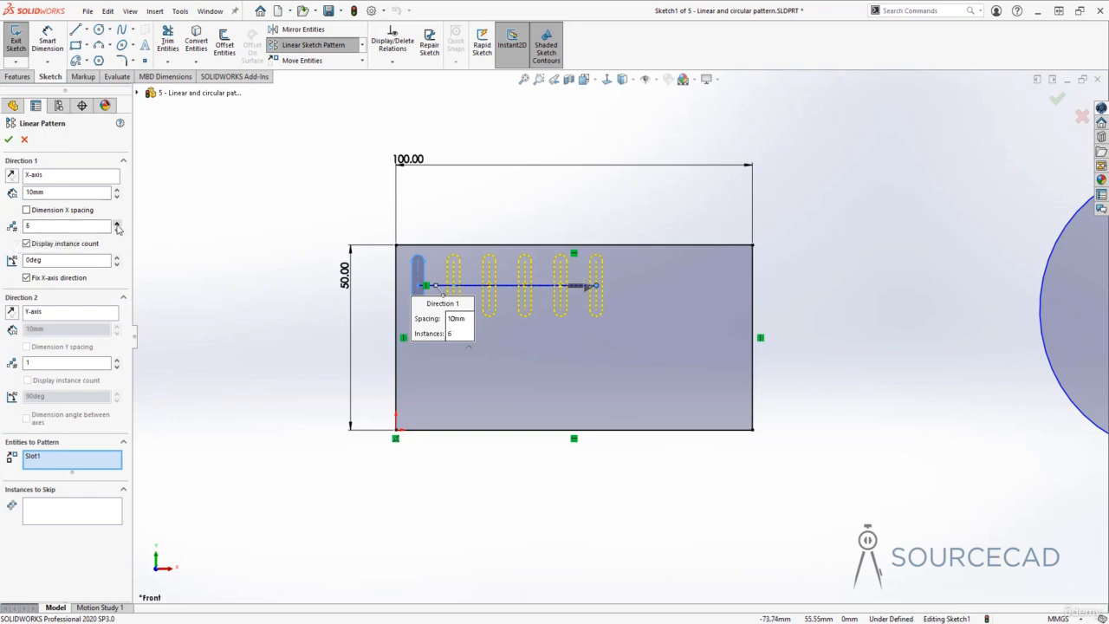
left_click(117, 222)
left_click(117, 230)
type("10")
key("Tab")
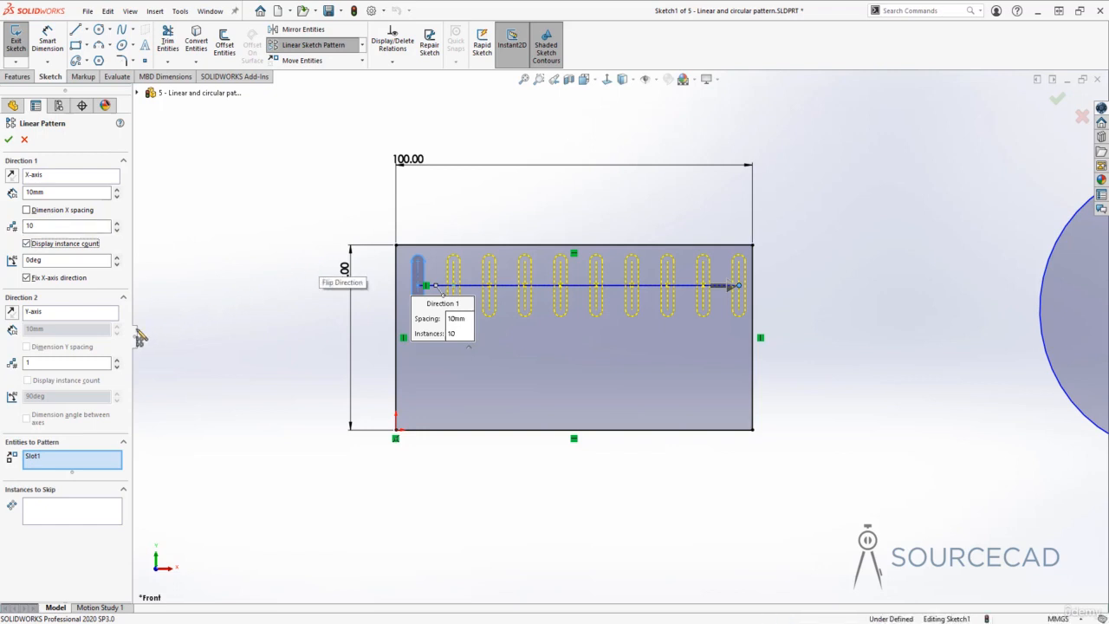
- Set Direction 2 to 4 instances and reverse it so the slot rows run downward inside the rectangle
left_click(31, 364)
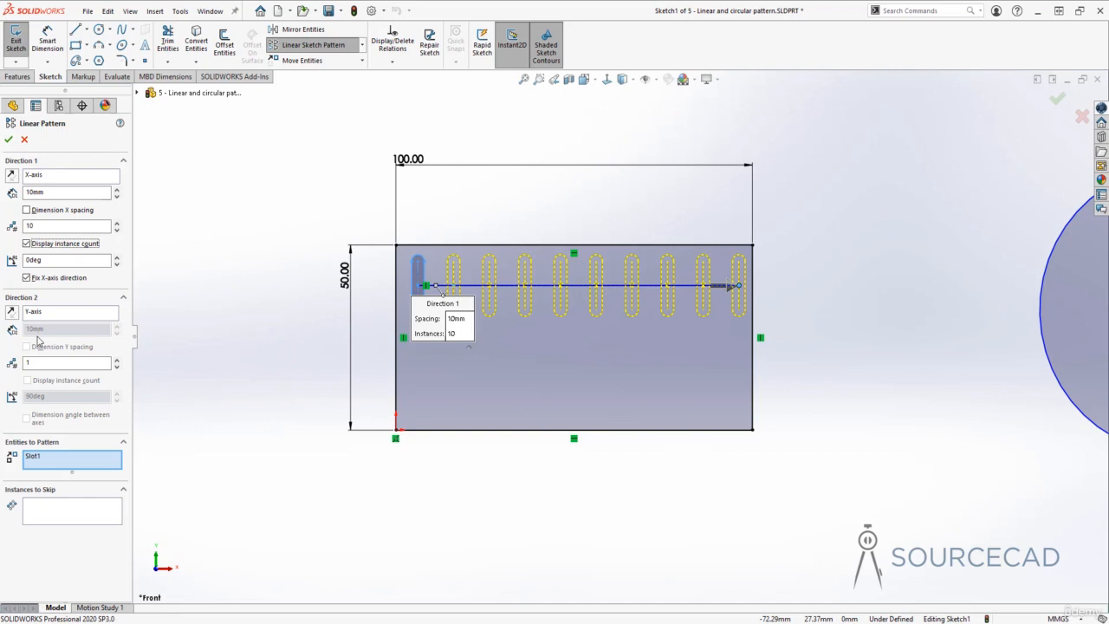
left_click(119, 364)
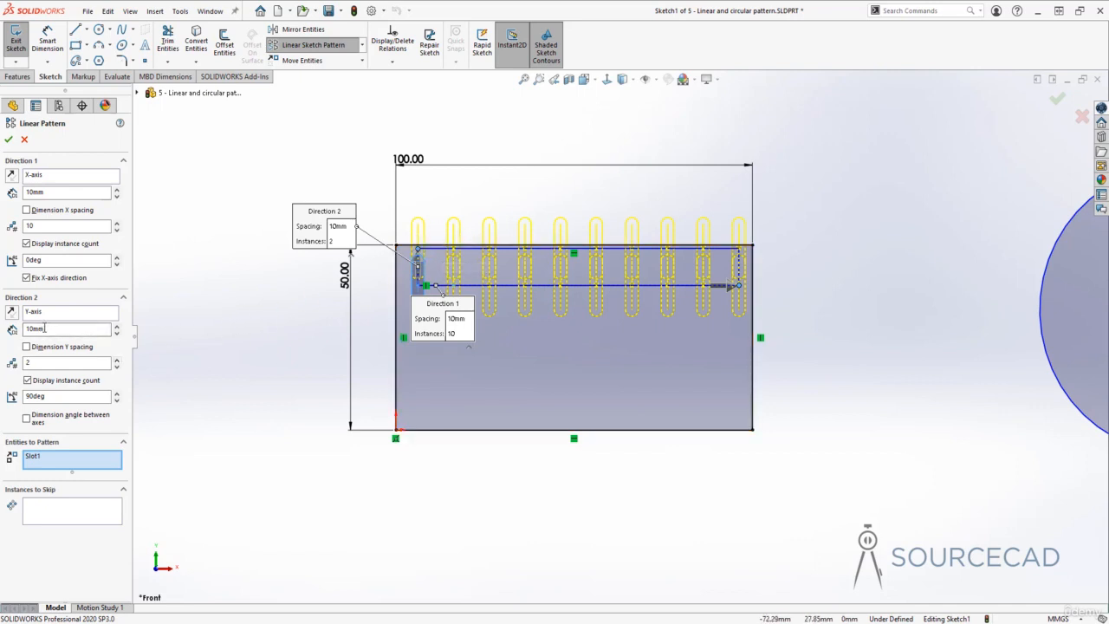
left_click(117, 364)
left_click(117, 363)
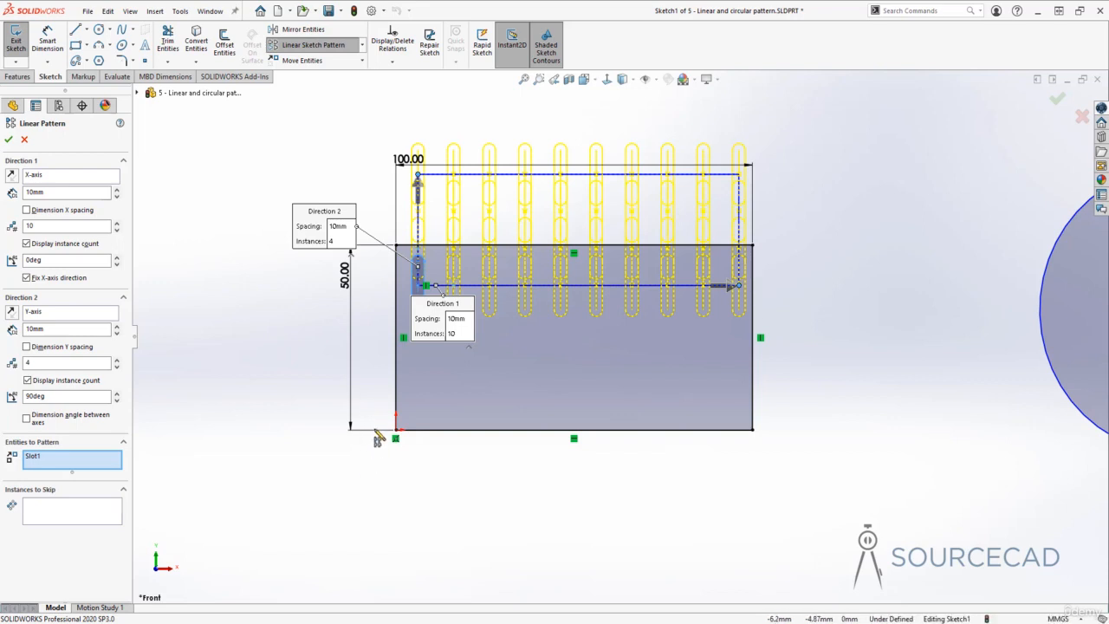
left_click(419, 187)
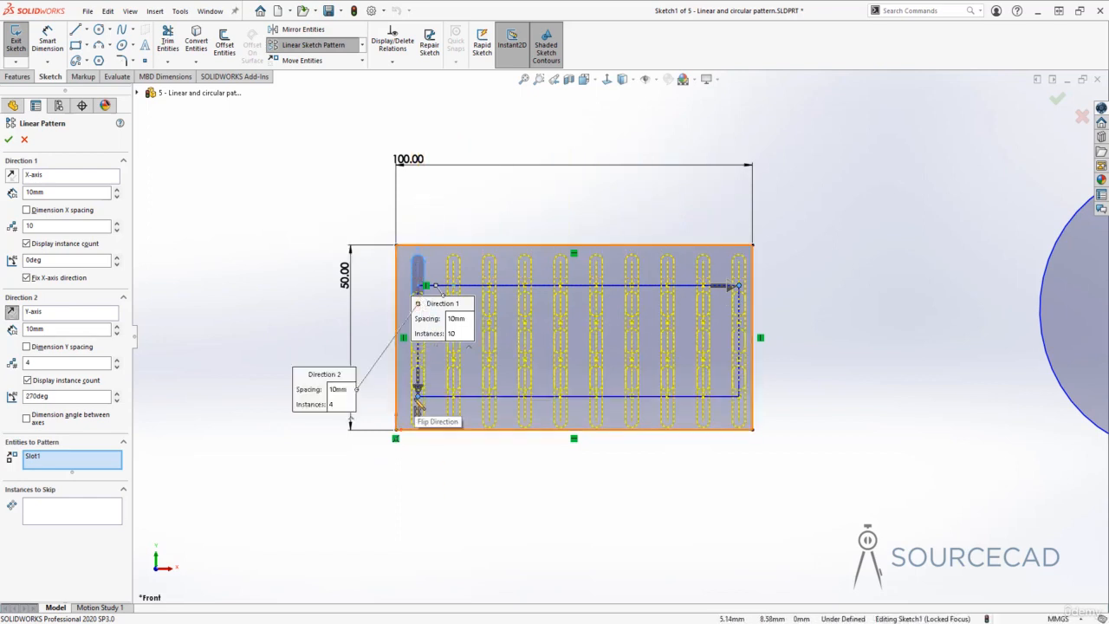
- Try reversing pattern Direction 1 and Direction 2, returning each to point into the rectangle
left_click(733, 290)
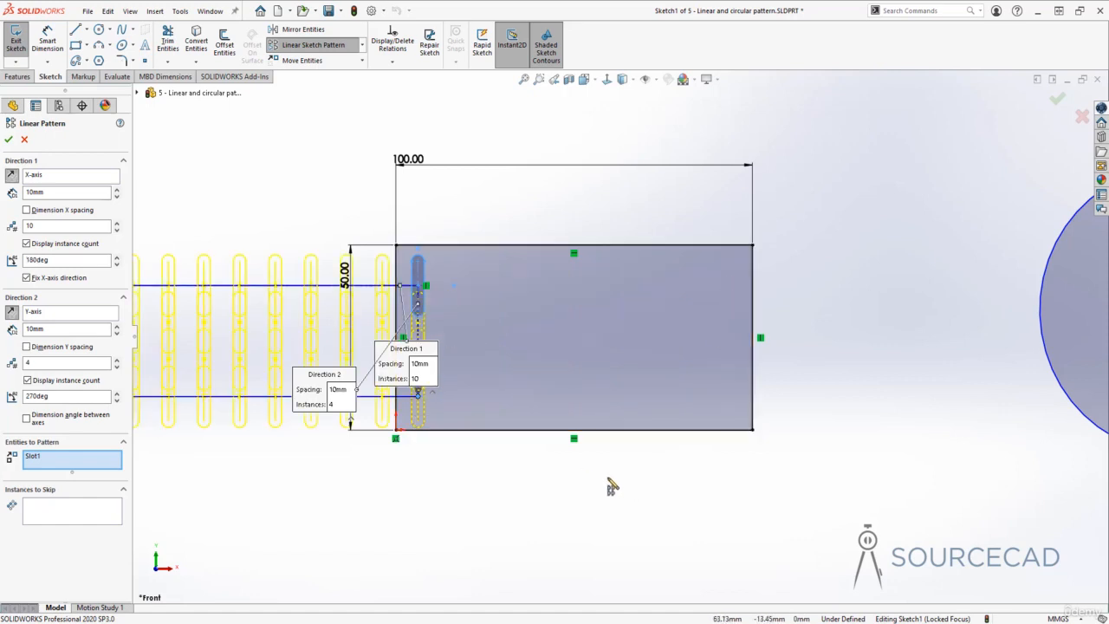
middle_click_drag(399, 468, 528, 467, "ctrl")
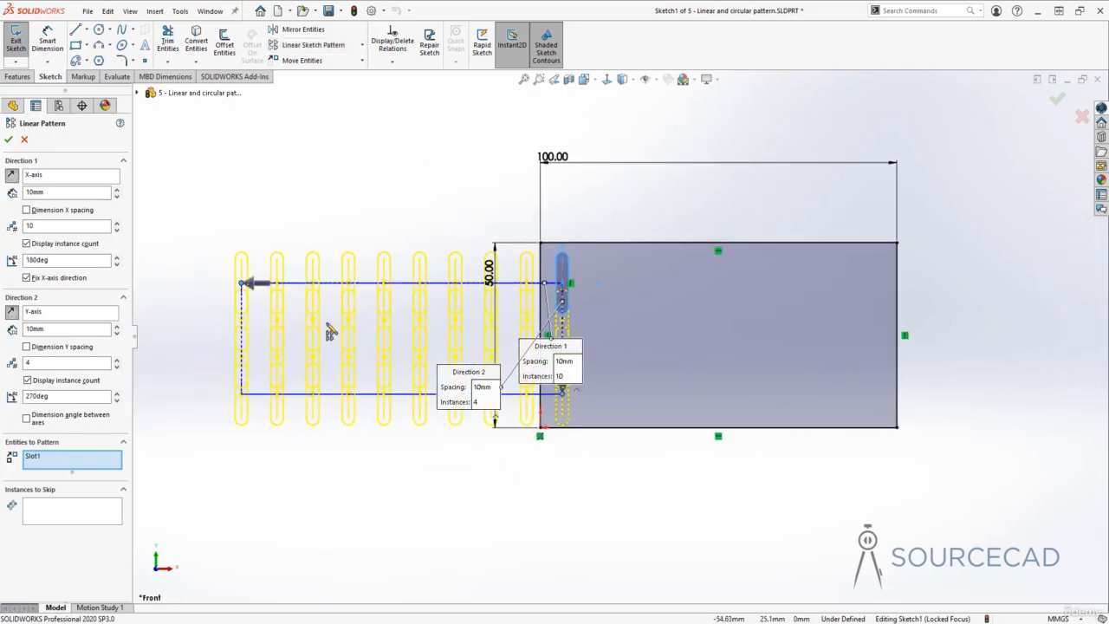
left_click(257, 286)
middle_click_drag(667, 500, 505, 496, "ctrl")
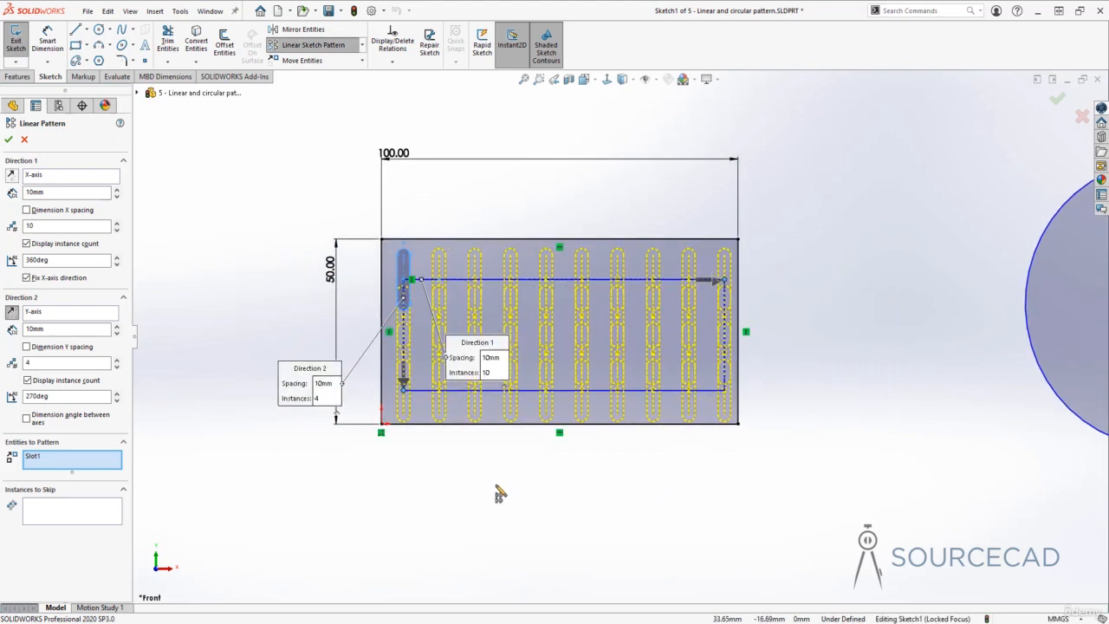
left_click(12, 176)
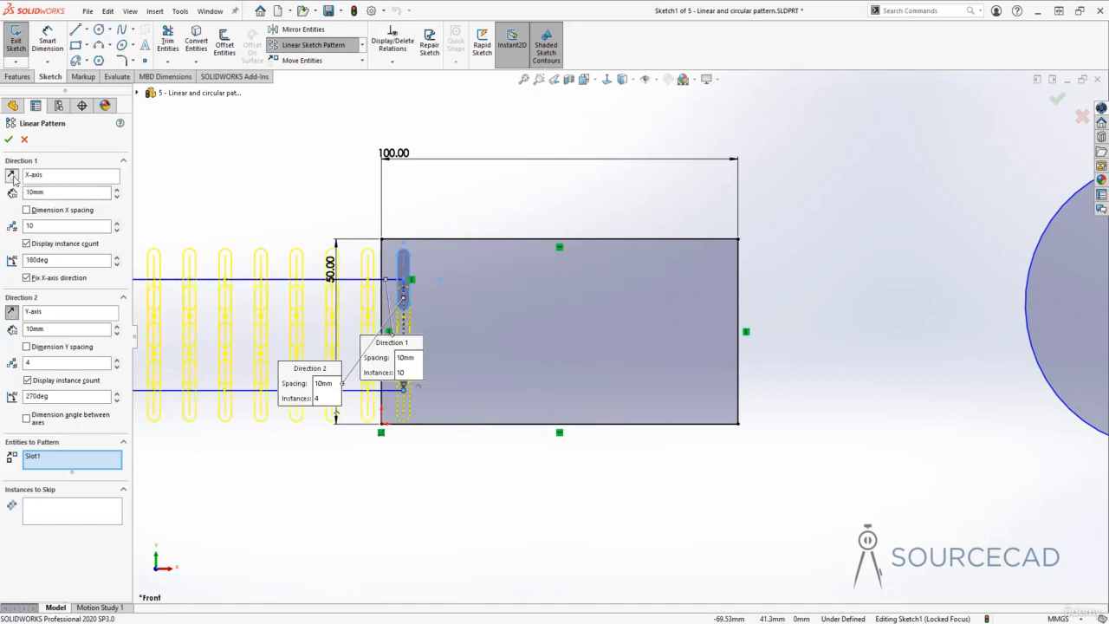
left_click(12, 176)
left_click(12, 313)
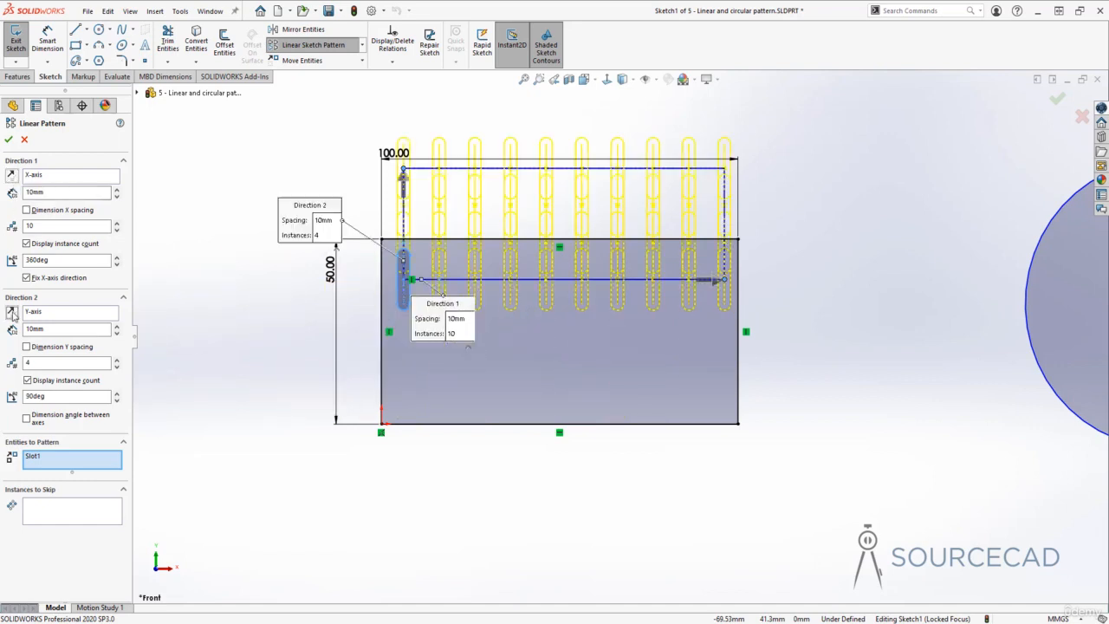
left_click(13, 312)
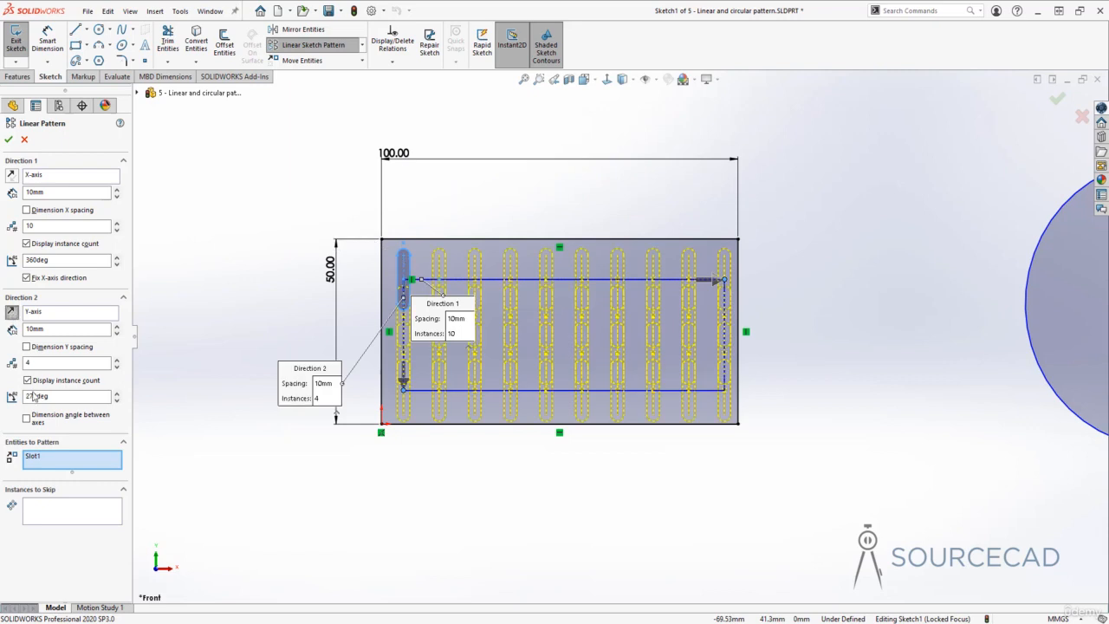
- Set Direction 2 of the slot pattern to 2 instances with 26 mm spacing
double_click(35, 363)
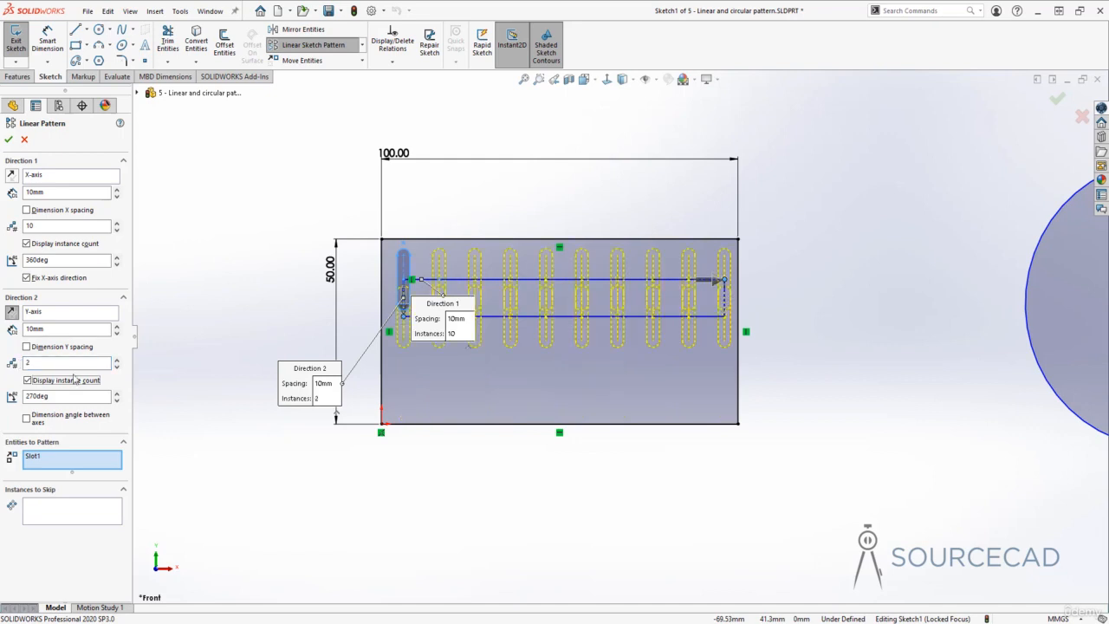
key("Tab")
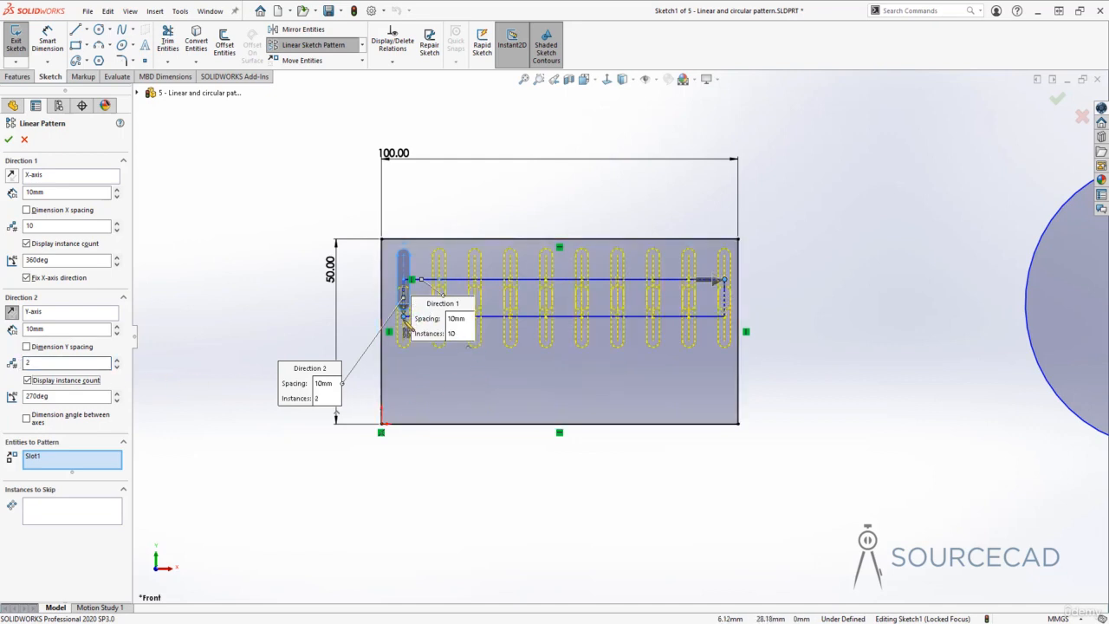
double_click(28, 329)
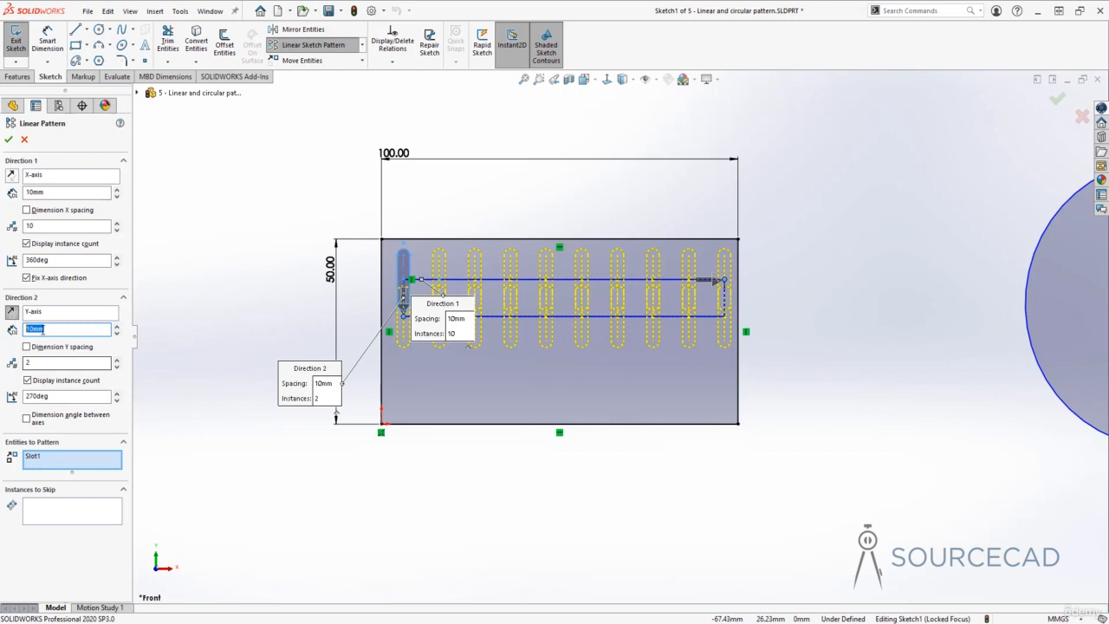
type("26")
key("Return")
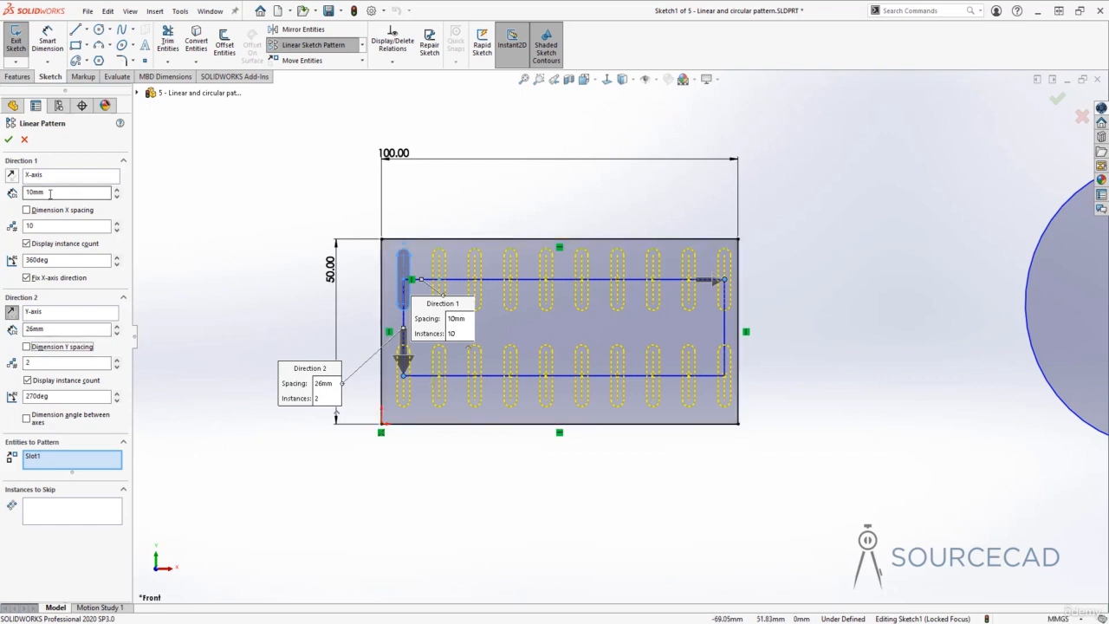
- Set the Direction 1 spacing of the slot pattern to 9.6 mm
double_click(50, 192)
type("9")
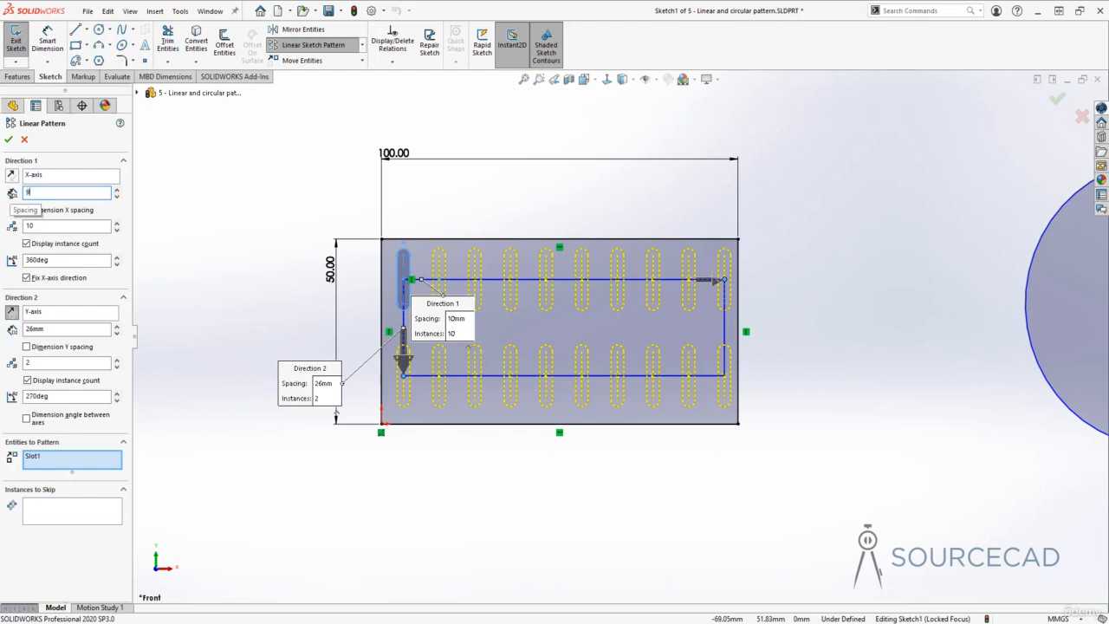
type(".6mm")
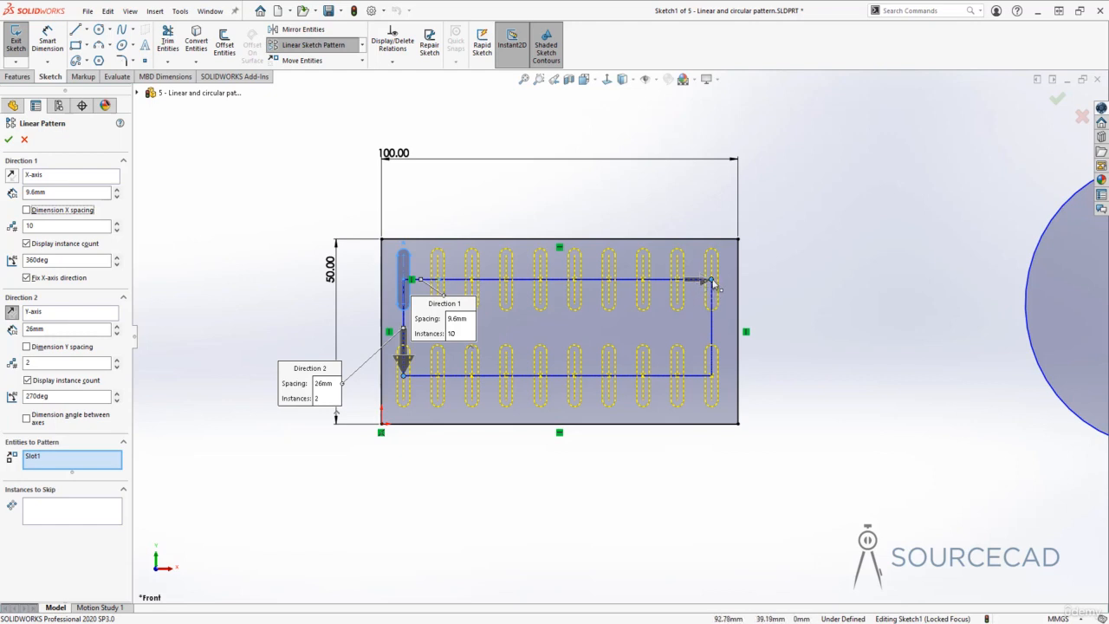
- Tilt Direction 1 upward freehand with a spacing of about 9.29 mm, and set its angle to 20 degrees
left_click_drag(711, 282, 705, 191)
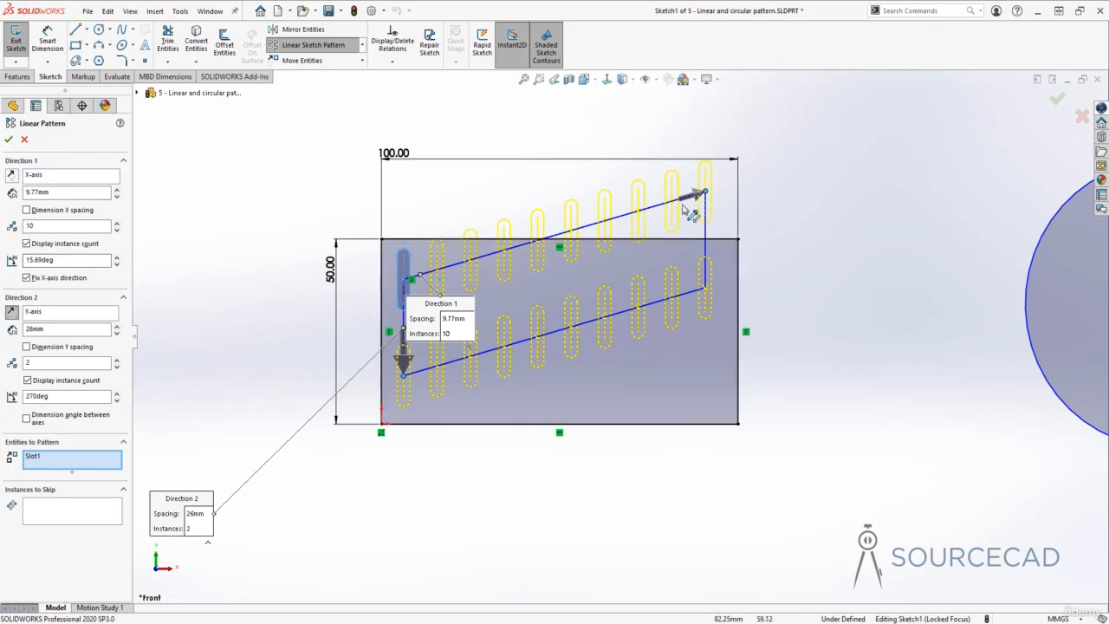
left_click_drag(722, 203, 663, 127)
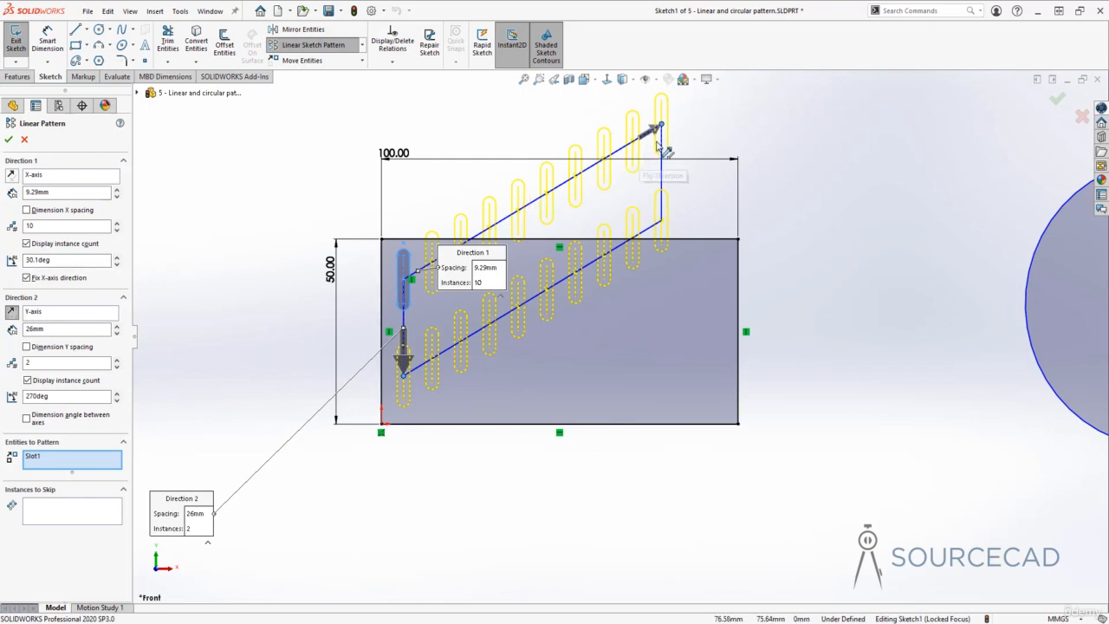
left_click_drag(86, 260, 11, 256)
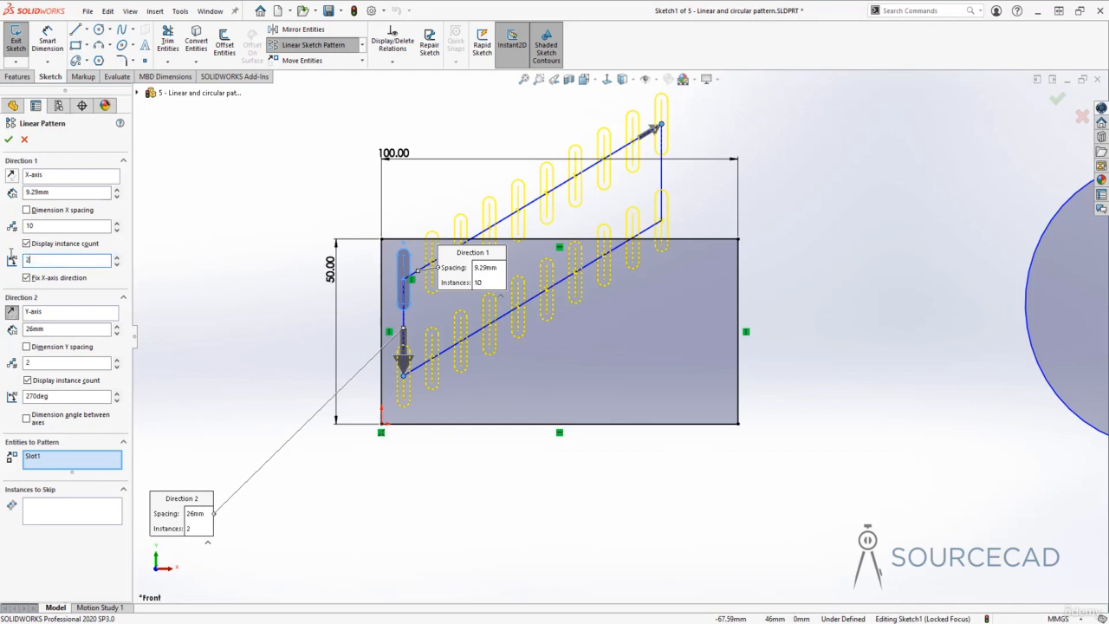
type("20")
key("Tab")
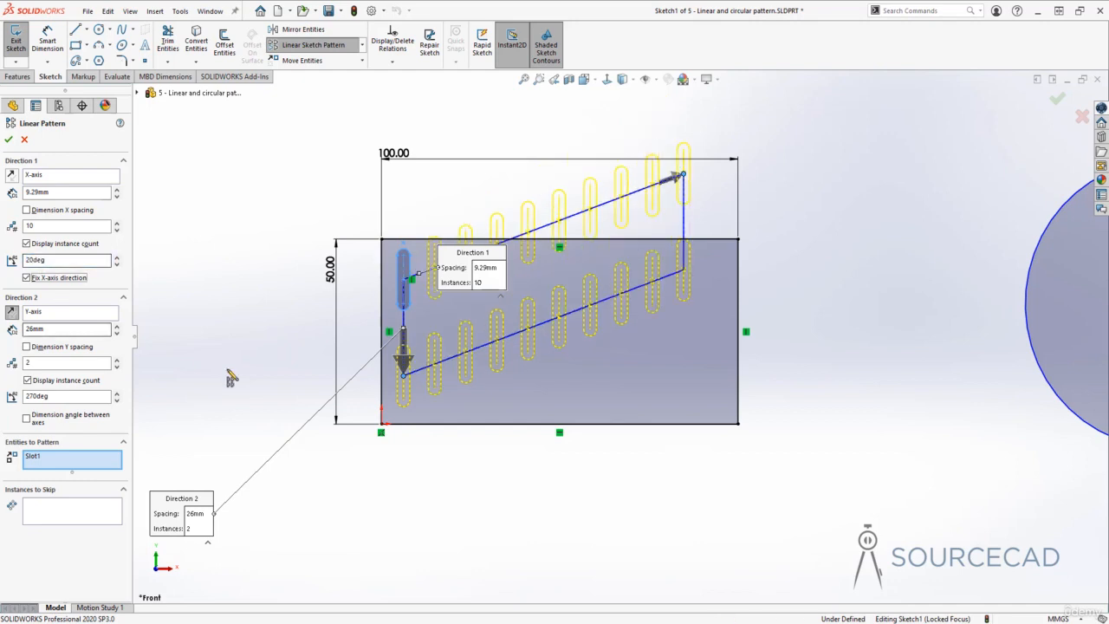
- Set the Direction 1 angle to 0 degrees, and flip Direction 2 upward and back downward
double_click(57, 260)
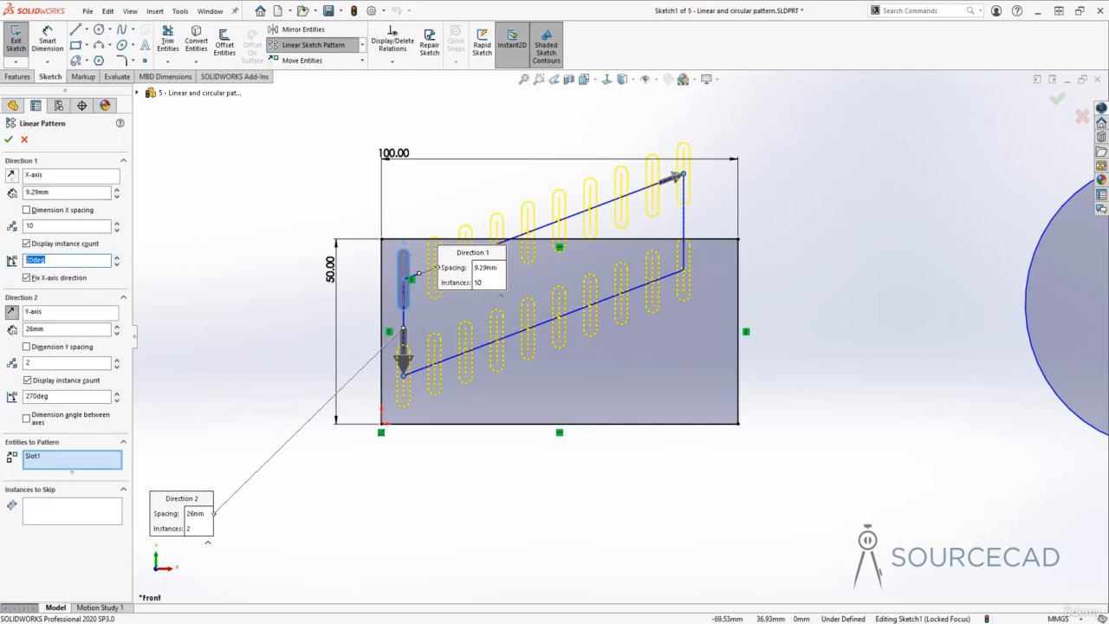
type("0")
key("Tab")
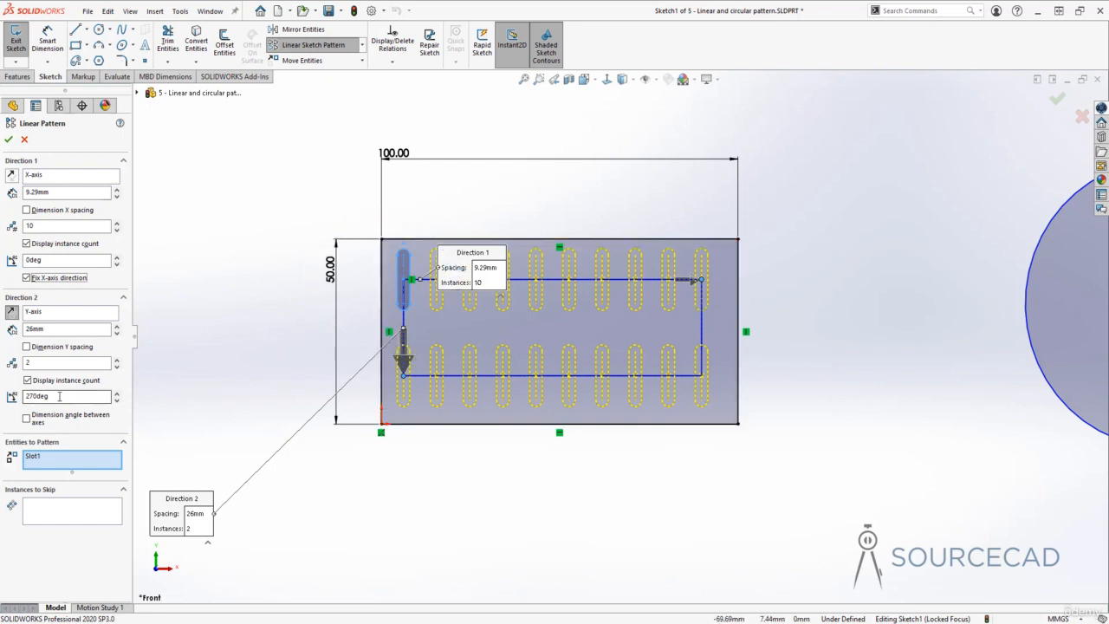
left_click(406, 363)
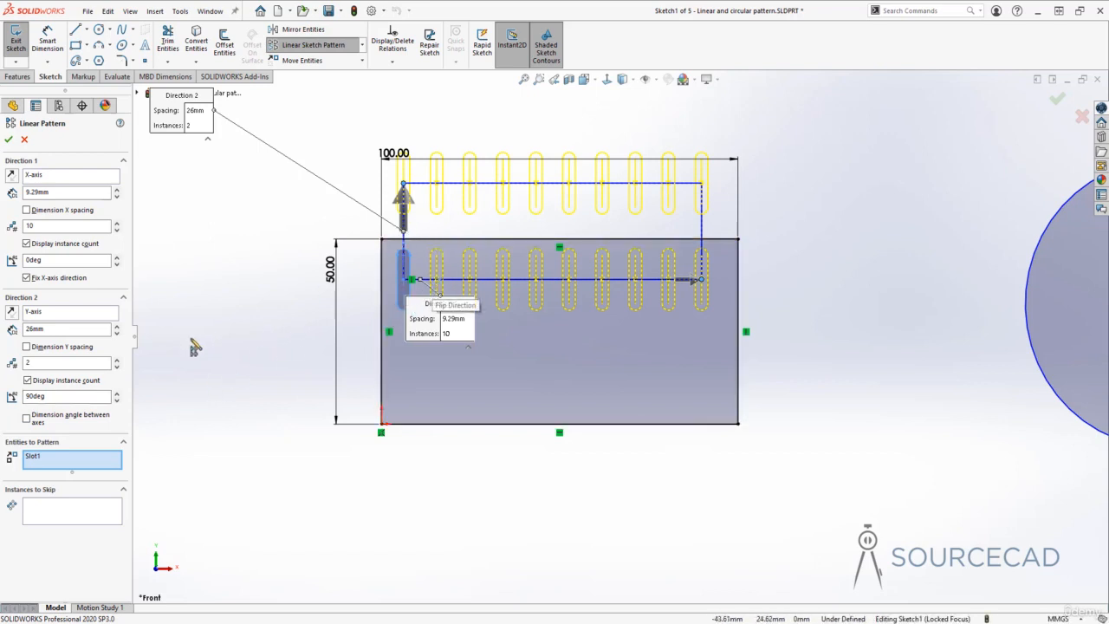
left_click(10, 313)
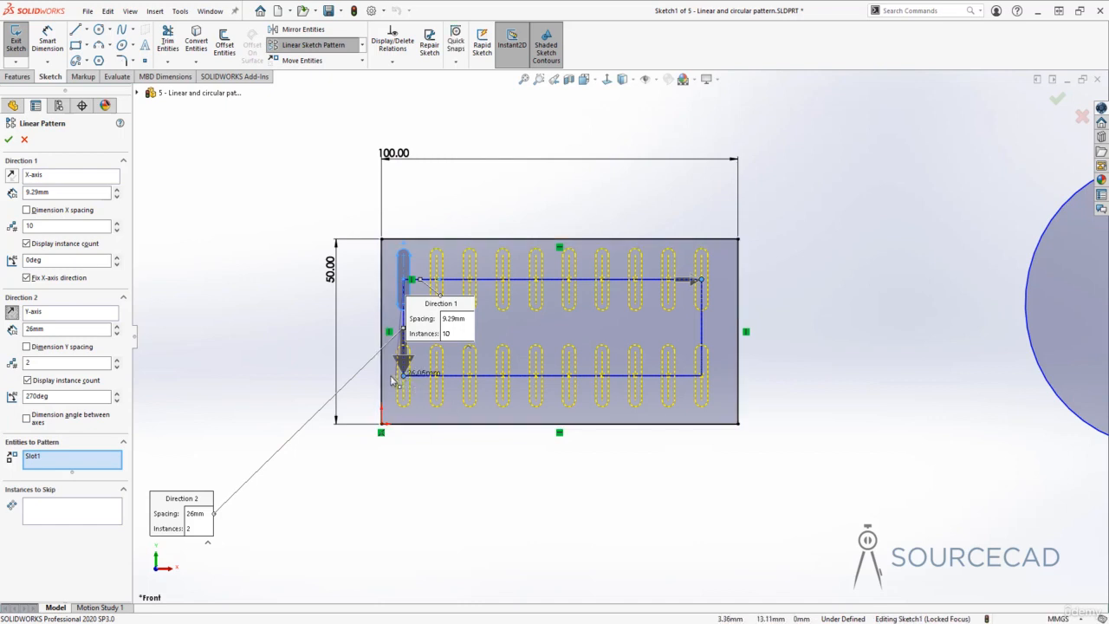
- Tilt Direction 2 of the slot pattern freehand to about 228 degrees with 29 mm spacing, and set its angle to 270 degrees
left_click_drag(403, 374, 334, 357)
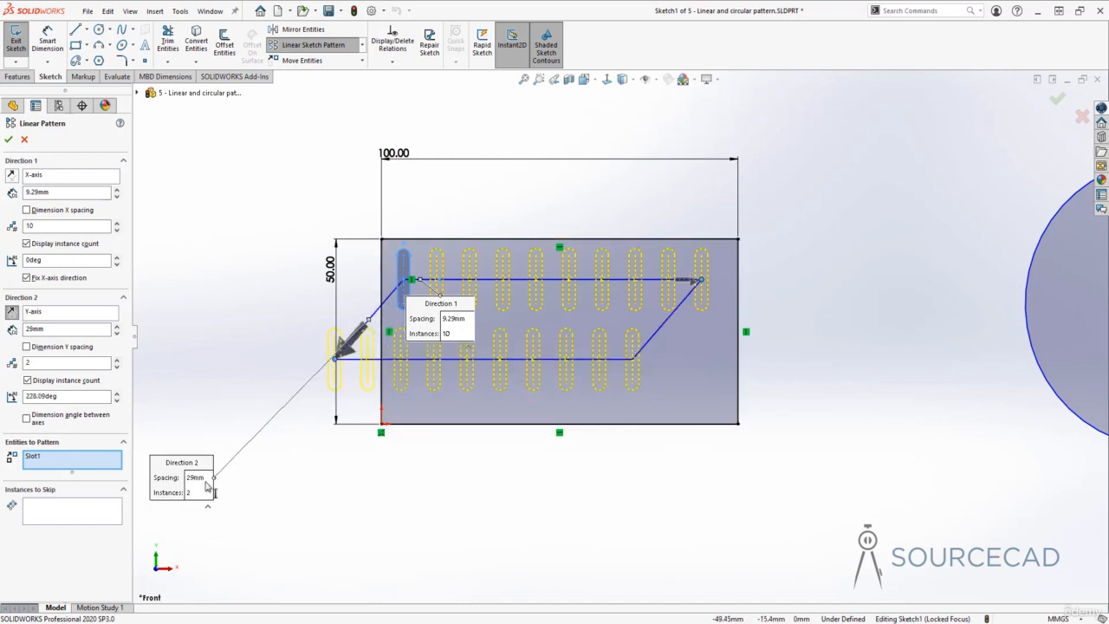
left_click(52, 396)
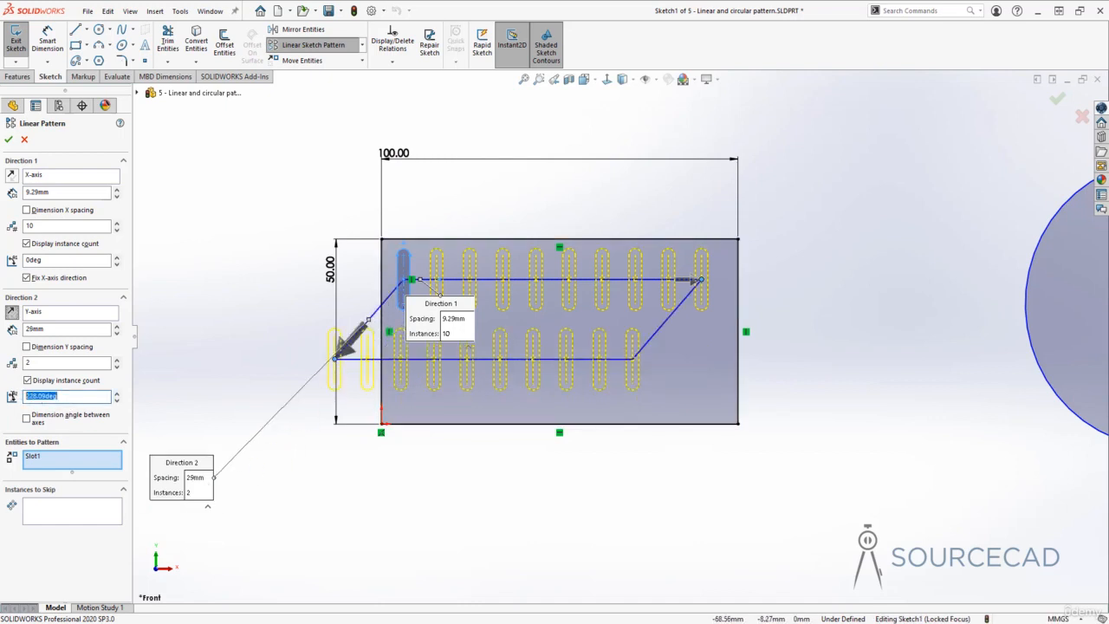
type("270")
key("Return")
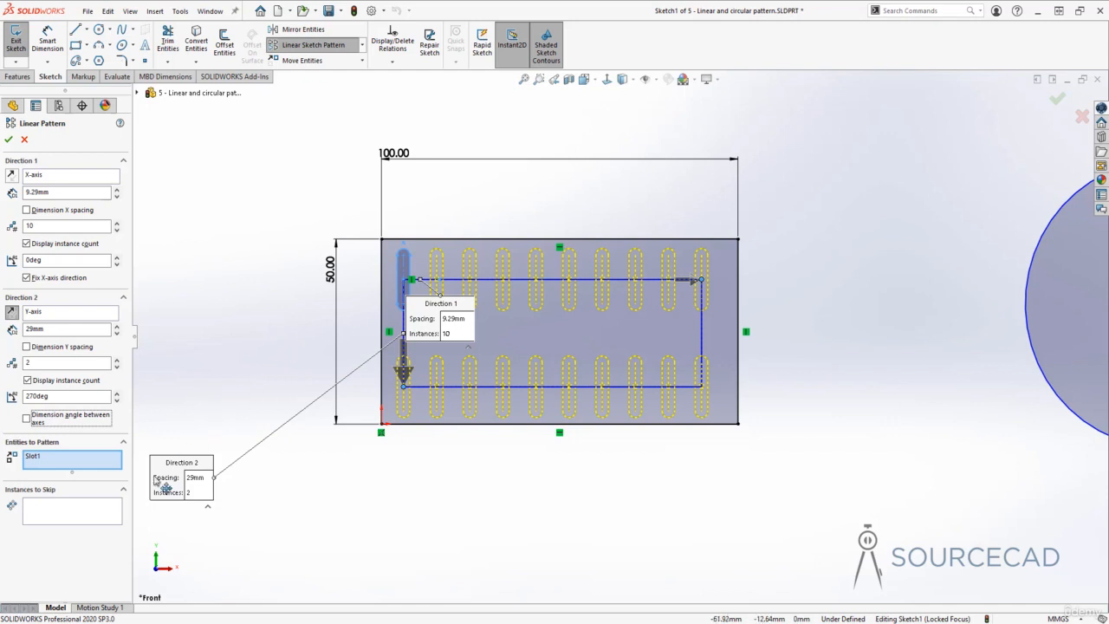
- Skip pattern instances (2,1) and (9,2), the second slot of the upper row and the ninth of the lower row
left_click(50, 508)
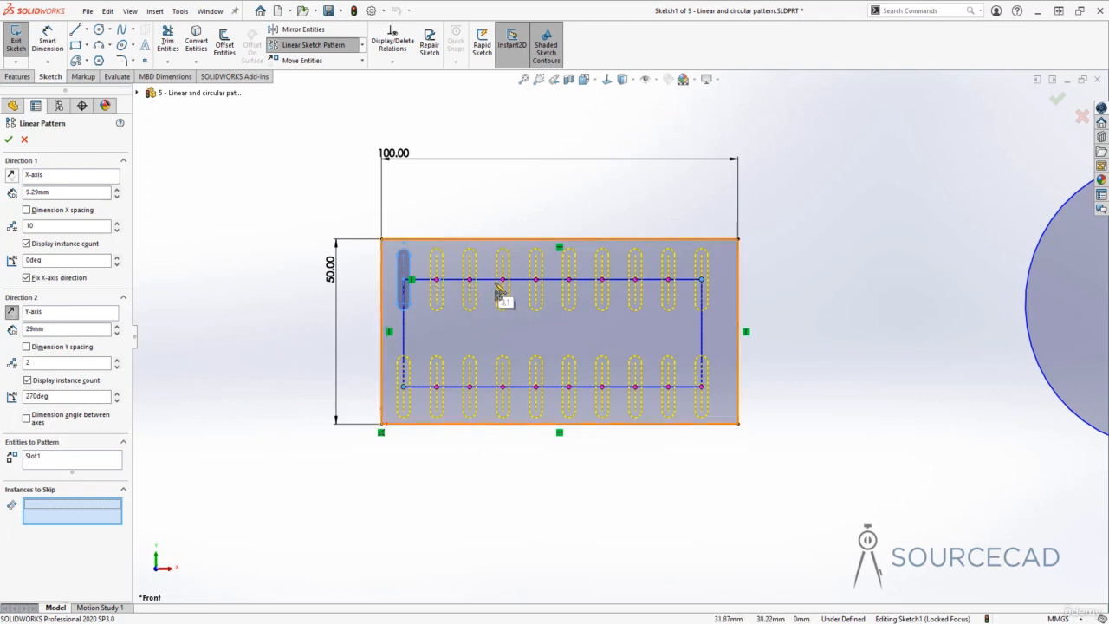
left_click(437, 280)
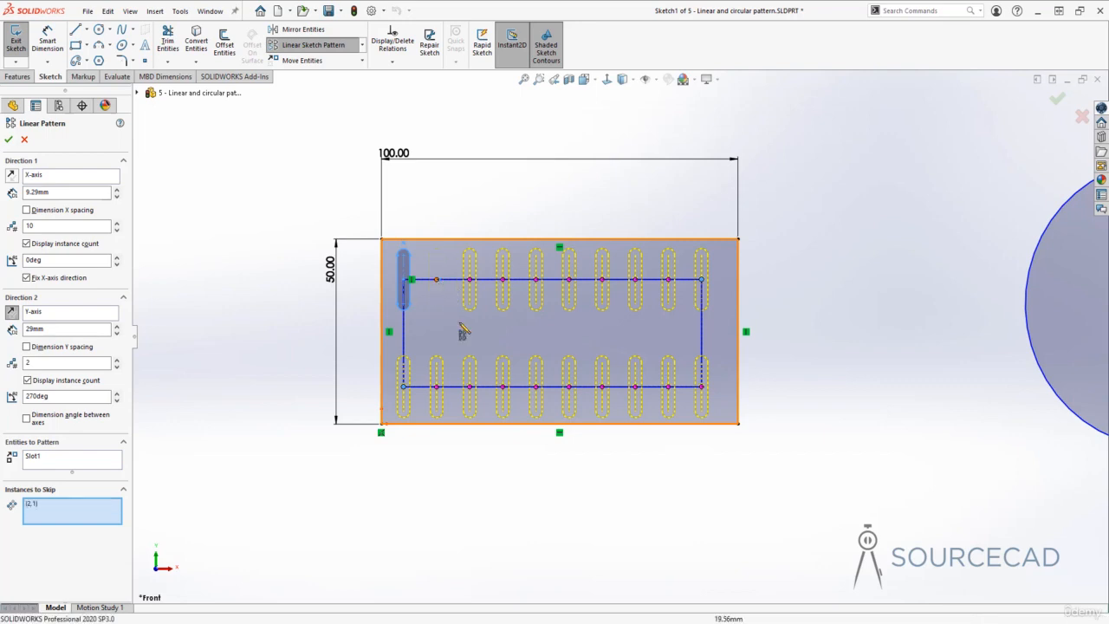
left_click(668, 387)
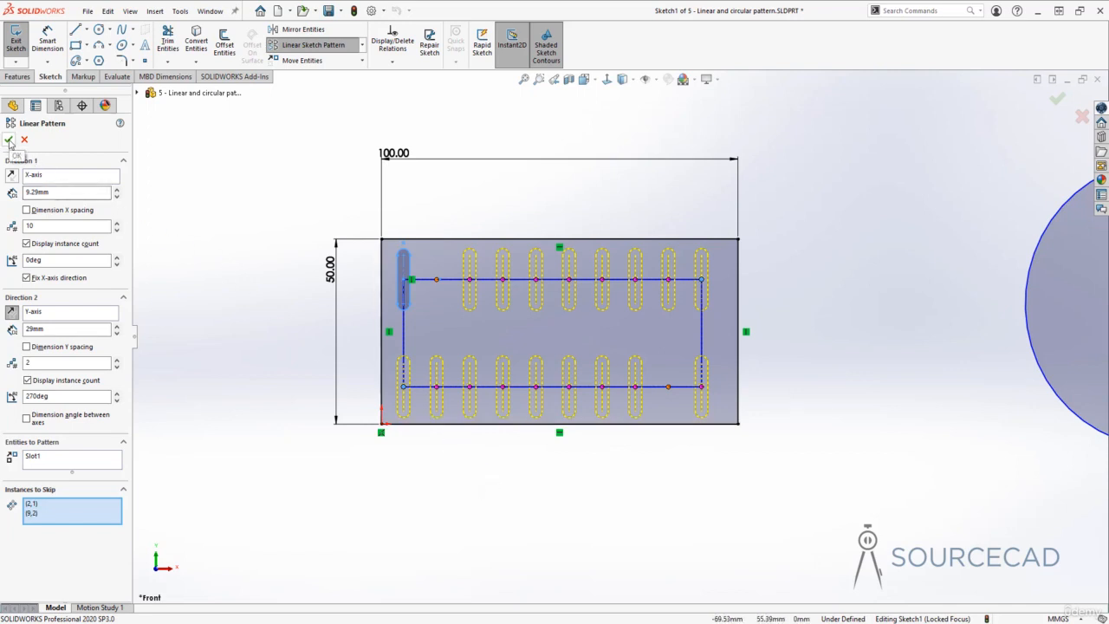
- Set the Direction 1 spacing to 9.7 mm and the Direction 2 spacing to 27 mm, and accept the linear pattern
left_click(31, 193)
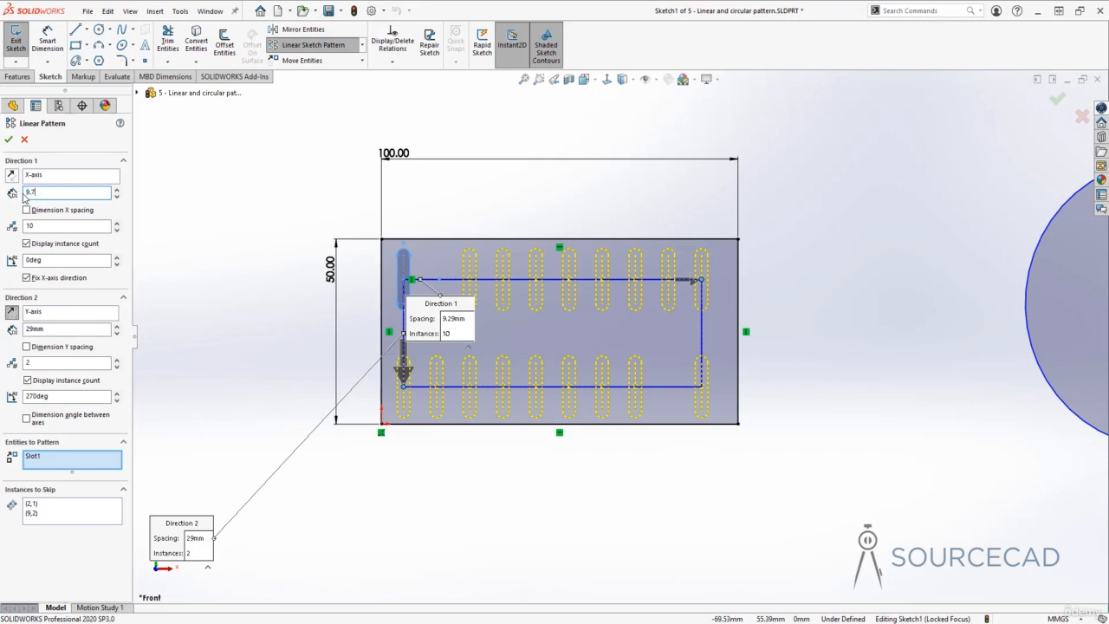
type("9.7")
left_click(26, 328)
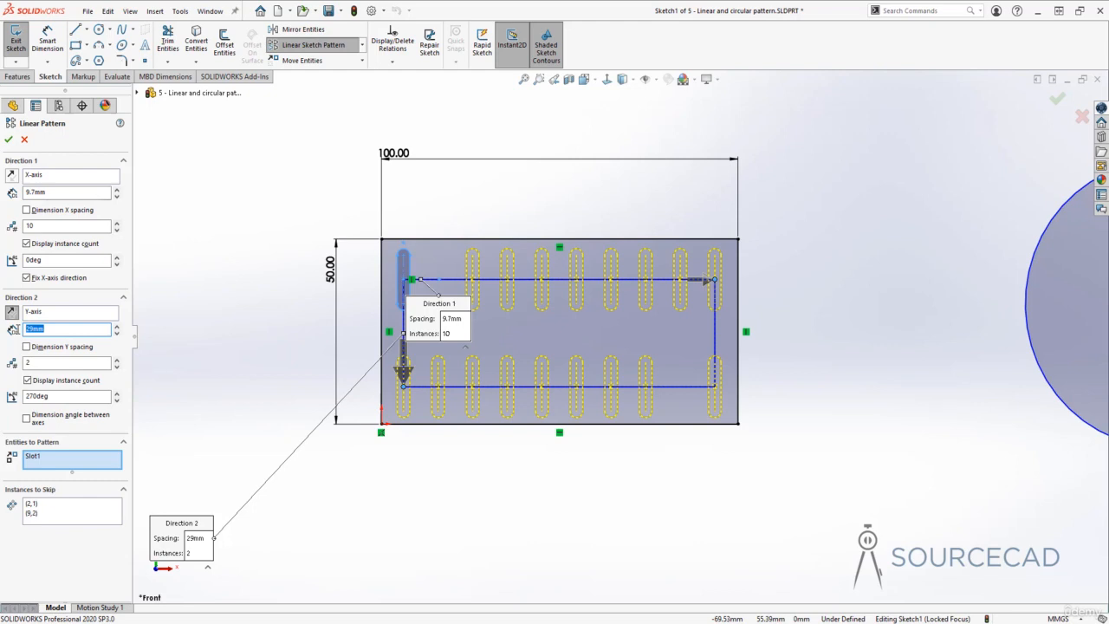
key("Tab")
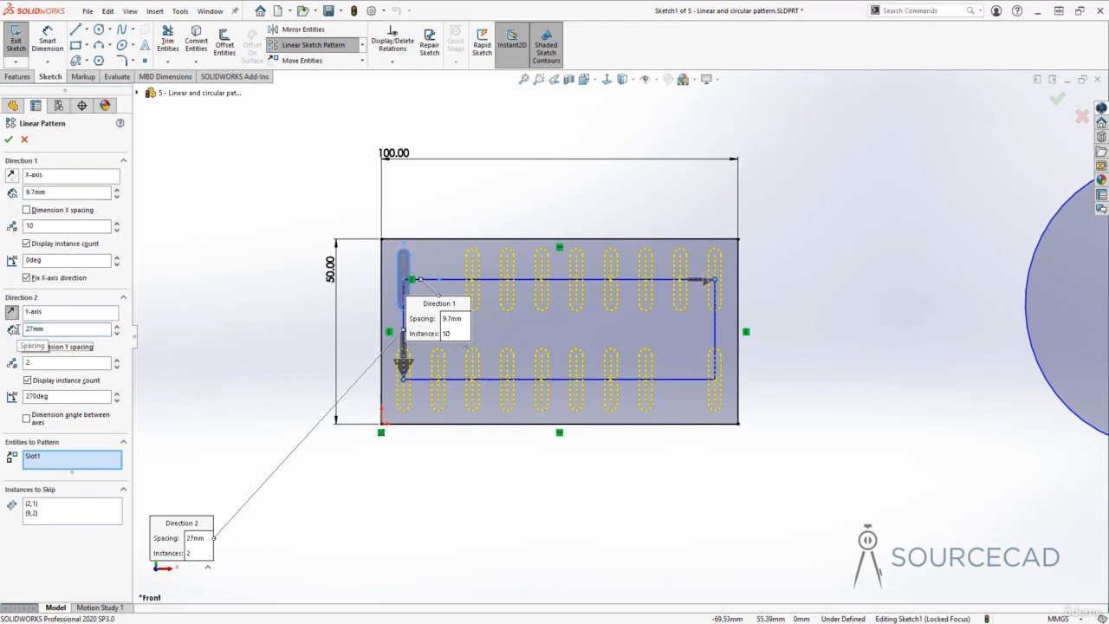
left_click(8, 138)
left_click(807, 269)
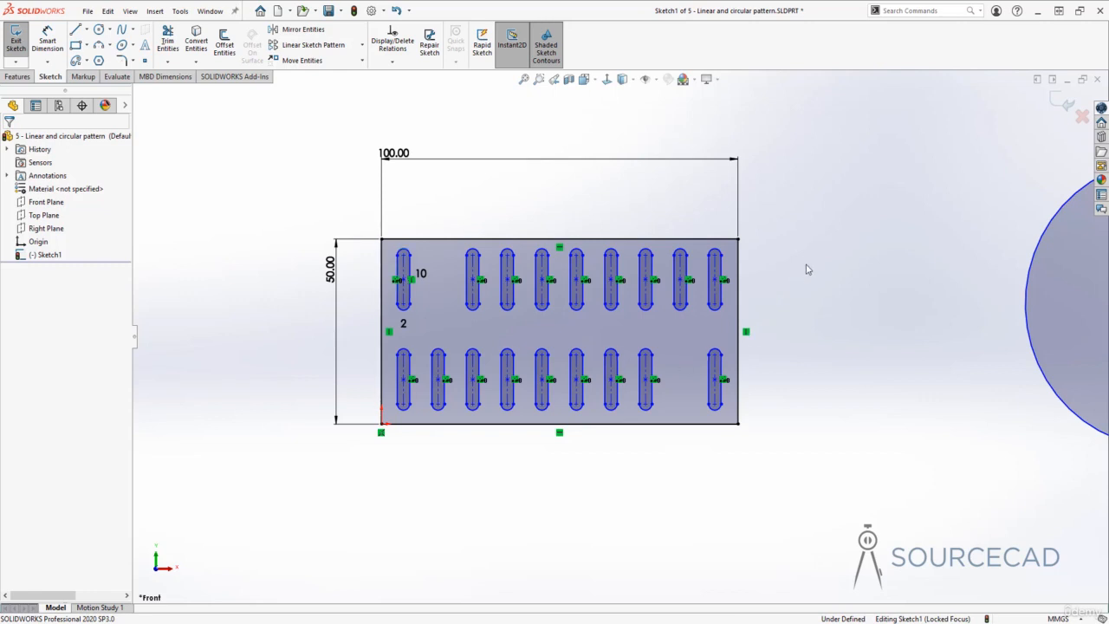
- Start a circular sketch pattern of the arc slot inside the large circle
mouse_move(905, 303)
middle_mouse_down("ctrl")
mouse_move(901, 320)
mouse_move(360, 335)
middle_mouse_up("ctrl")
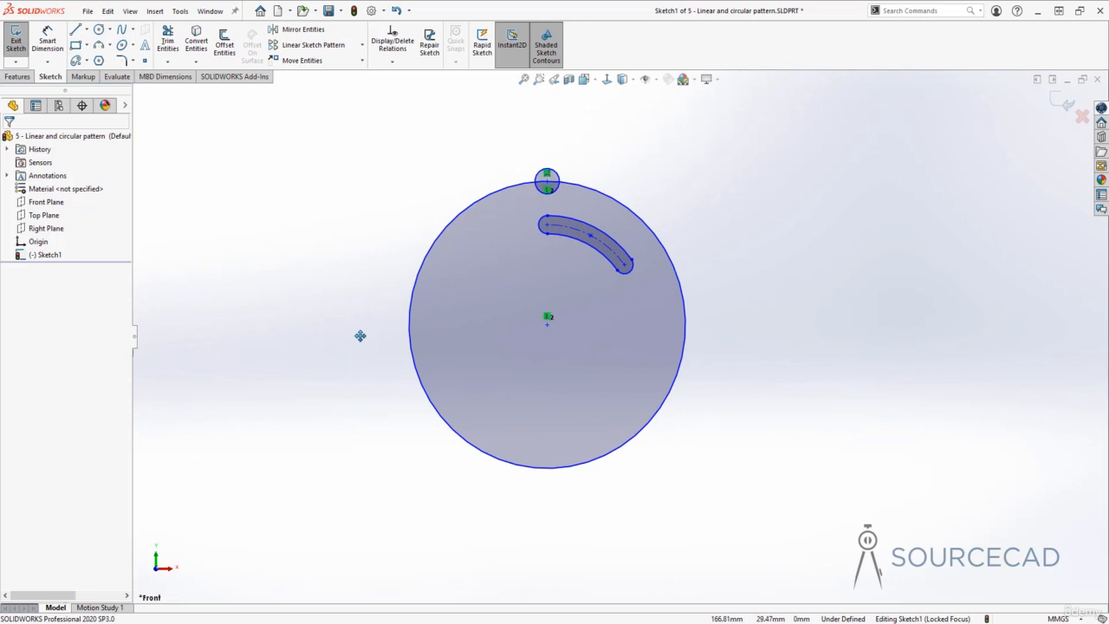
left_click(362, 44)
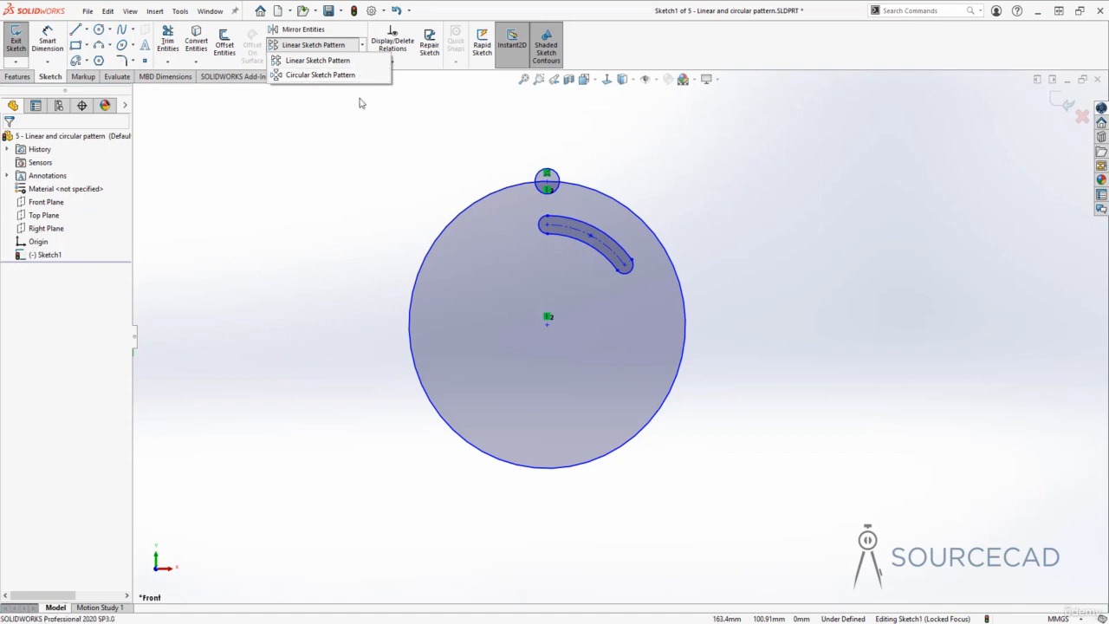
left_click(572, 233)
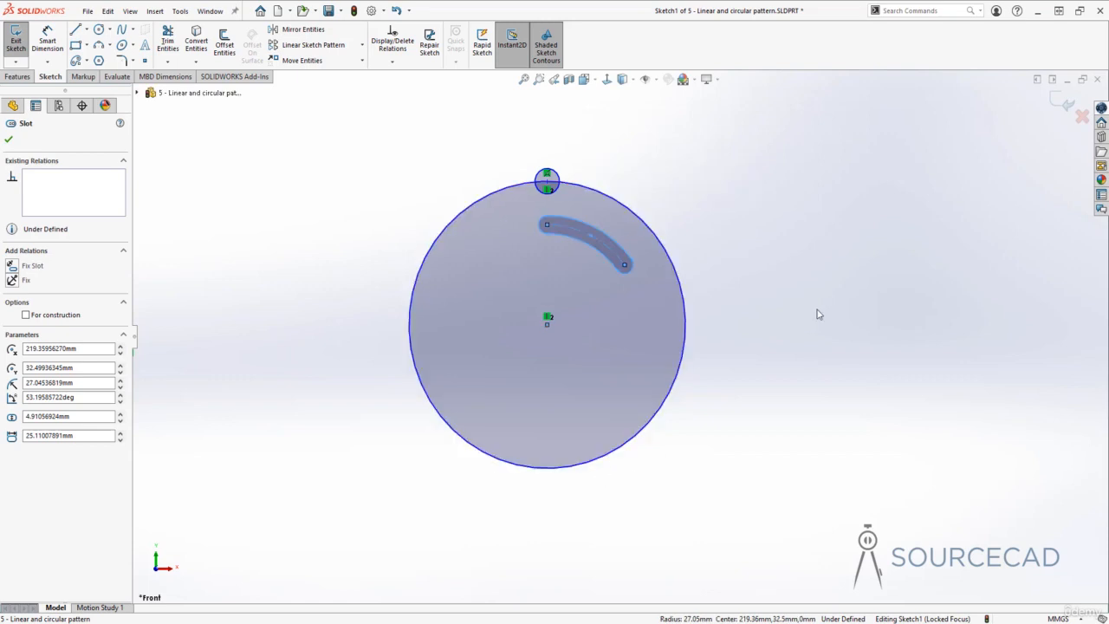
left_click(364, 45)
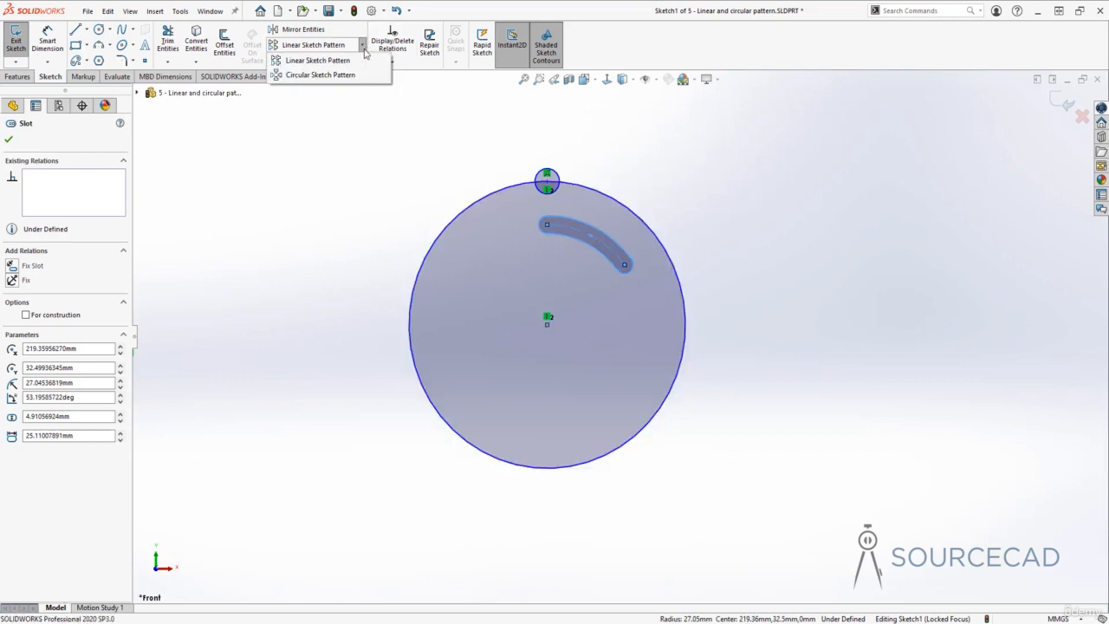
left_click(355, 76)
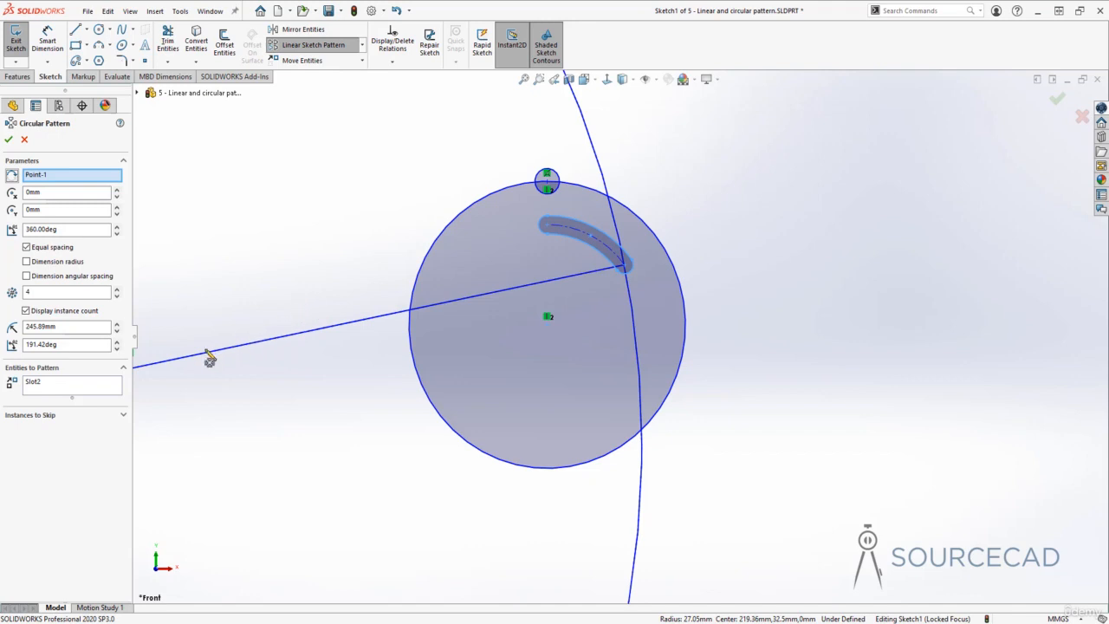
- Shift the circular pattern's centre point from the origin to X 40 mm and Y 30 mm
left_click(43, 388)
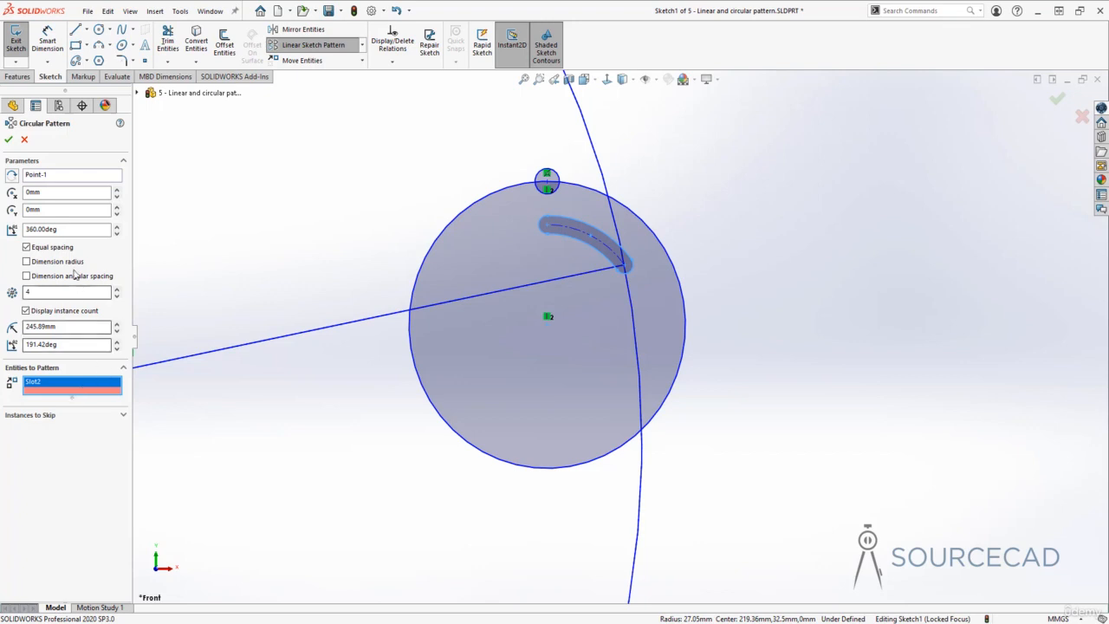
left_click(41, 177)
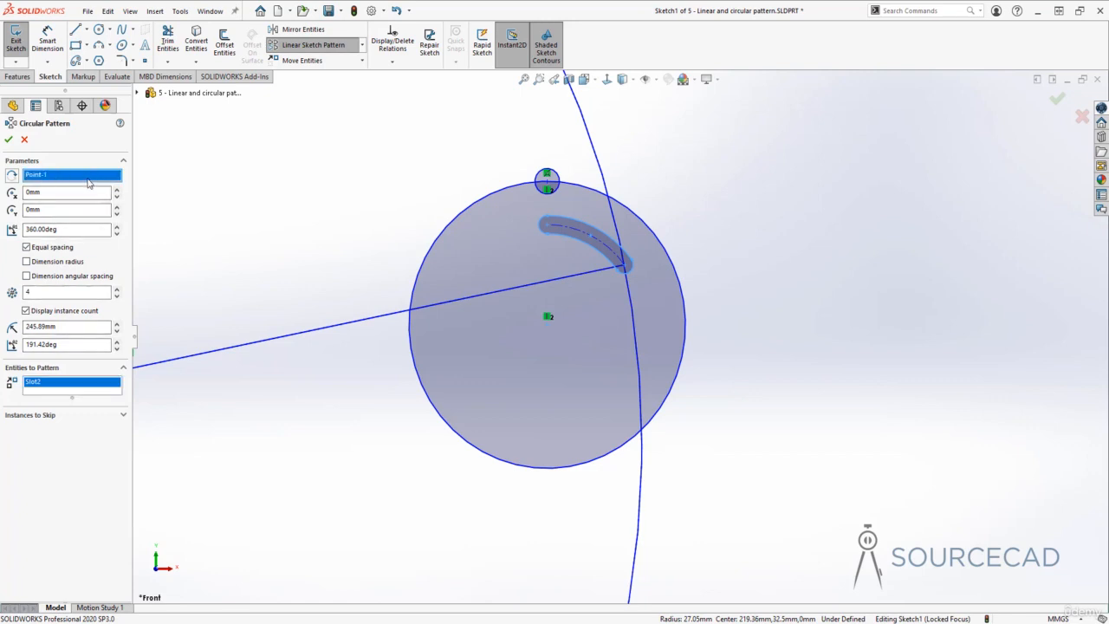
scroll(384, 351, "up", 5)
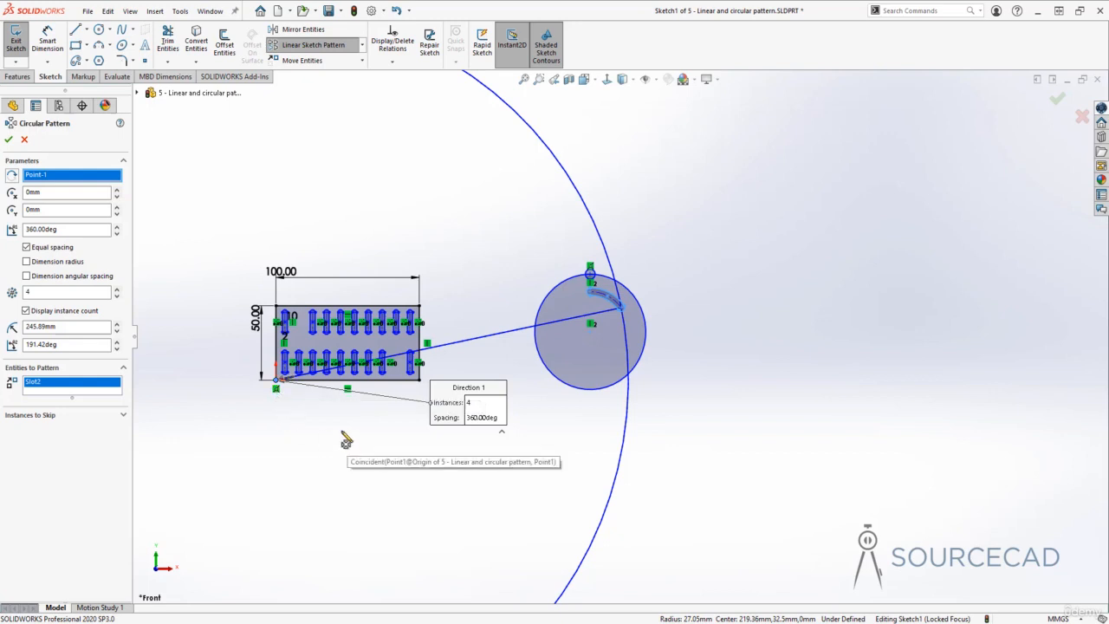
scroll(295, 404, "down", 4)
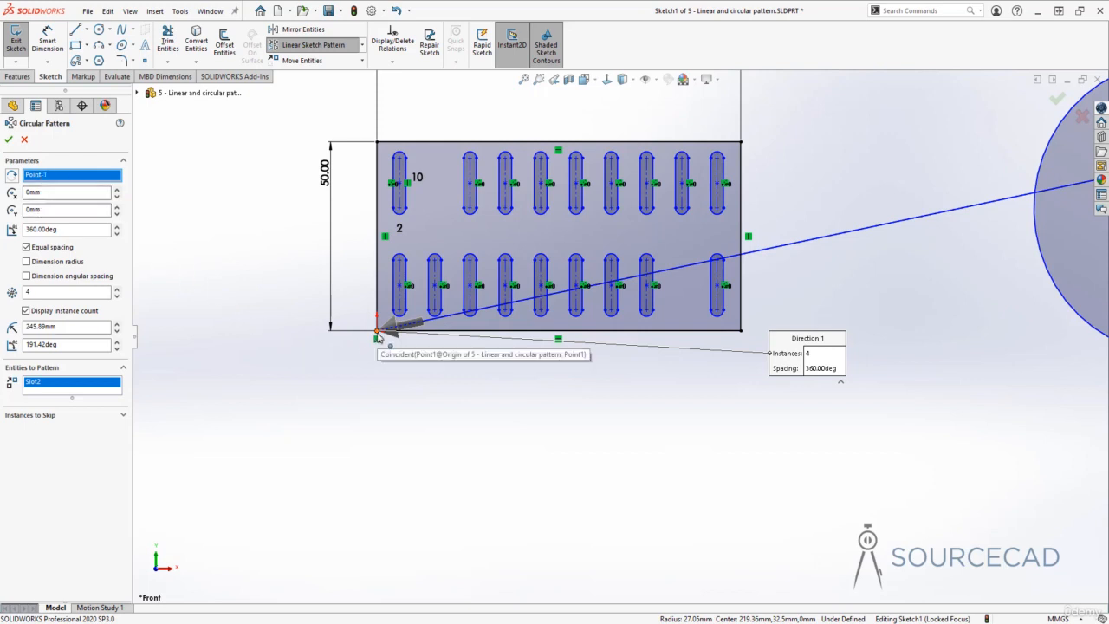
left_click(118, 190)
left_click(117, 190)
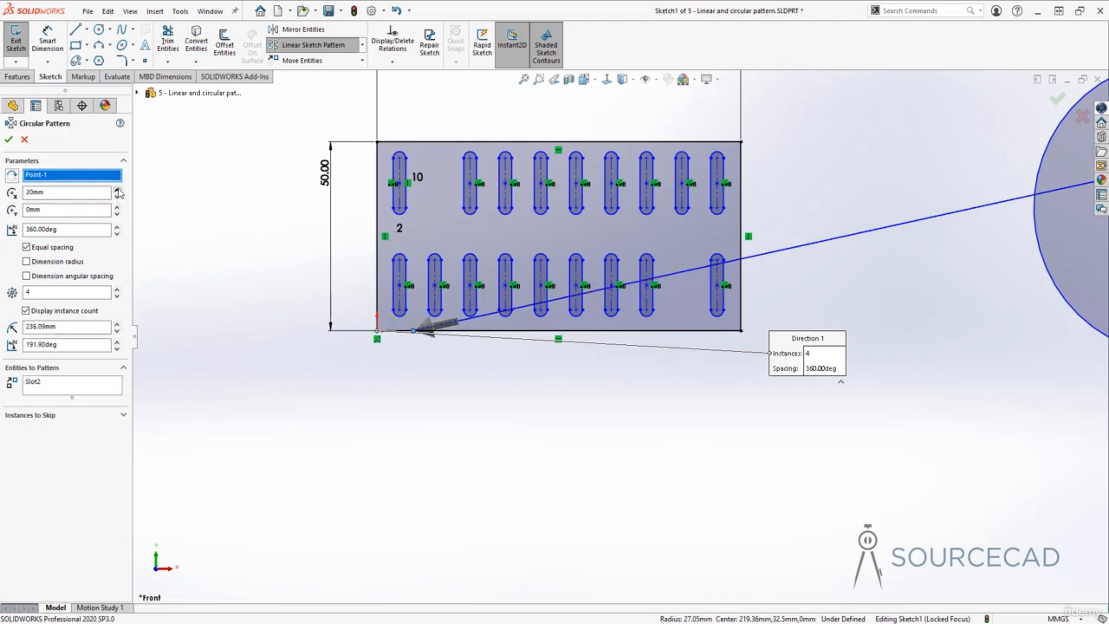
left_click(118, 192)
left_click(118, 192)
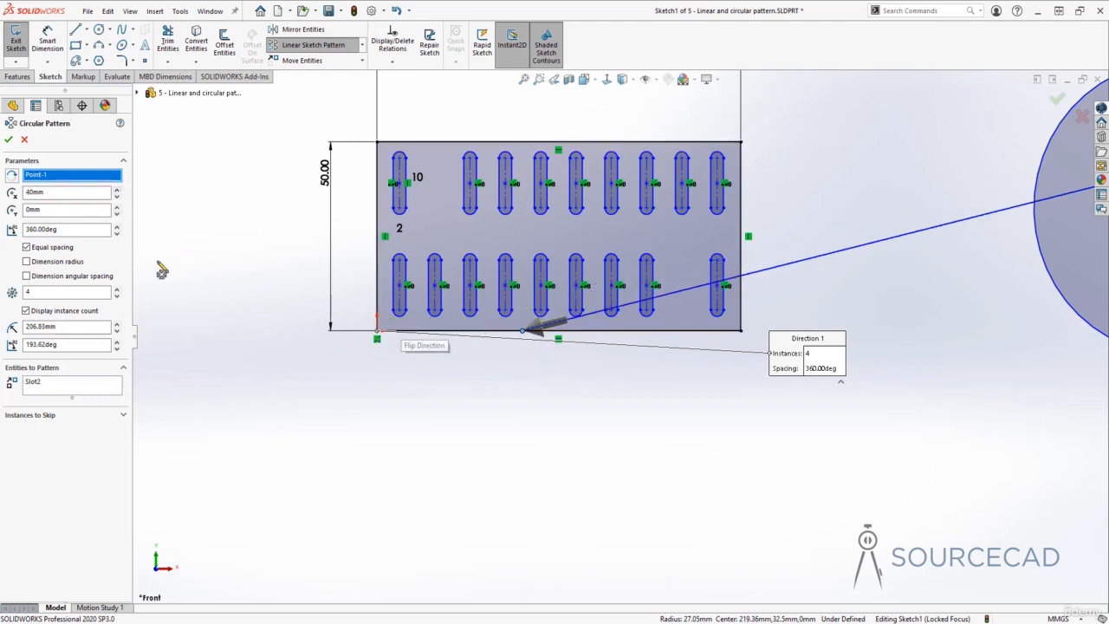
left_click(118, 208)
left_click(118, 208)
left_click(118, 208)
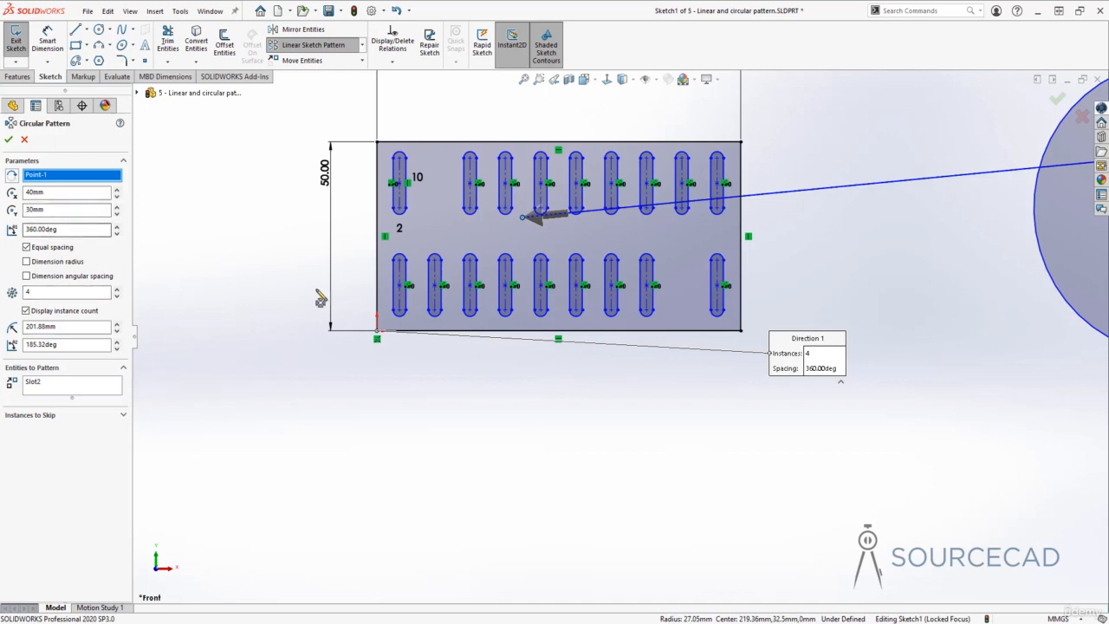
- Move the circular pattern's centre point onto the centre of the large circle
scroll(459, 286, "up", 5)
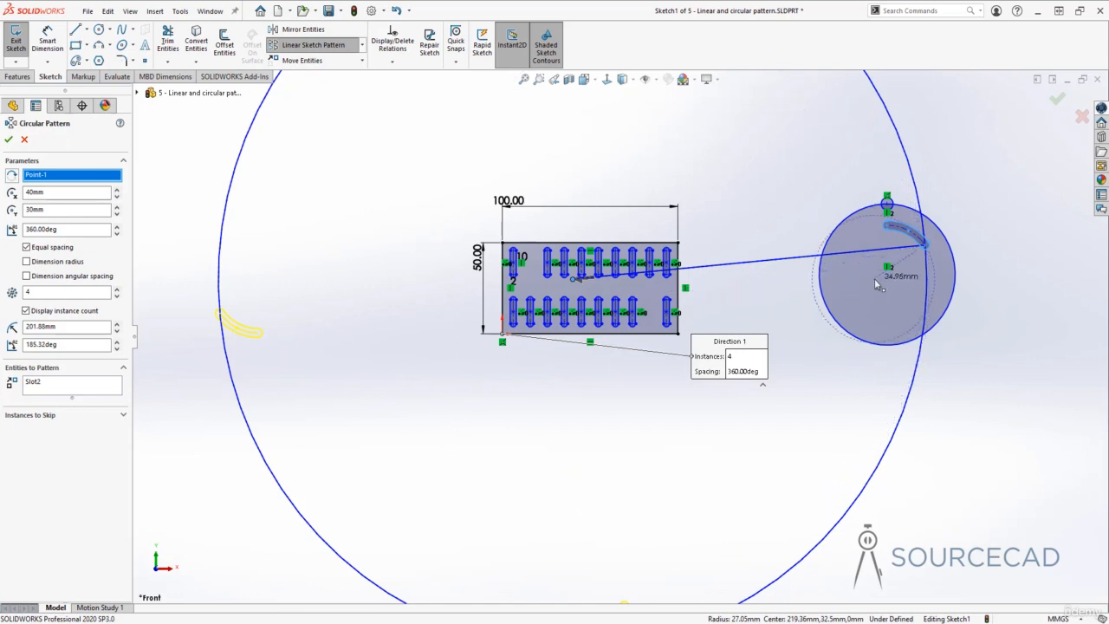
left_click_drag(874, 279, 888, 274)
middle_click_drag(997, 261, 560, 309, "ctrl")
scroll(469, 334, "up", 2)
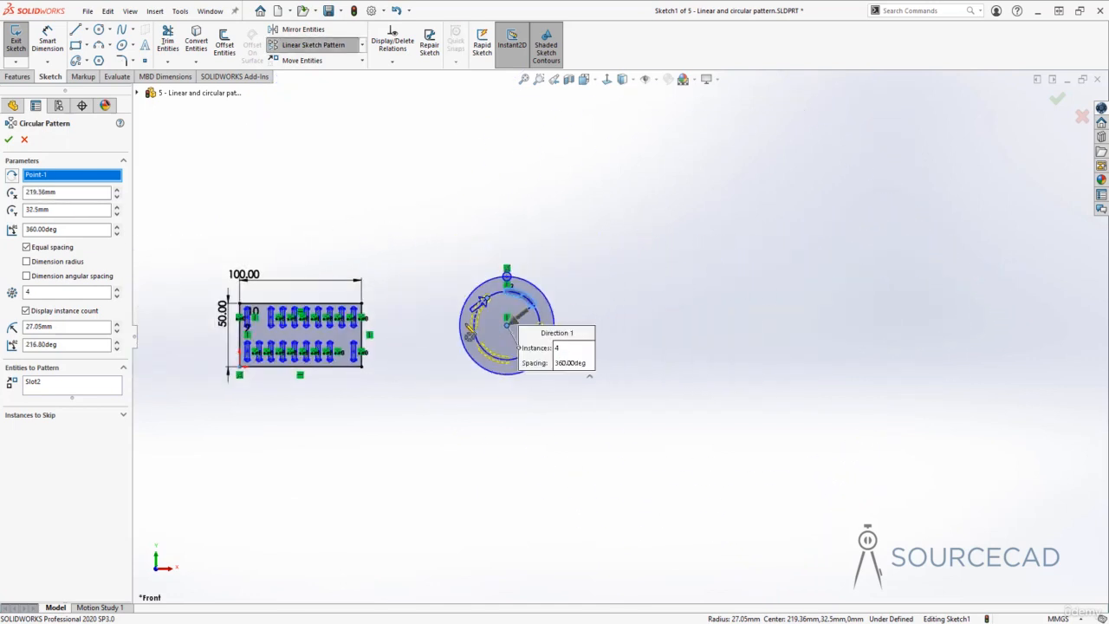
scroll(507, 327, "down", 5)
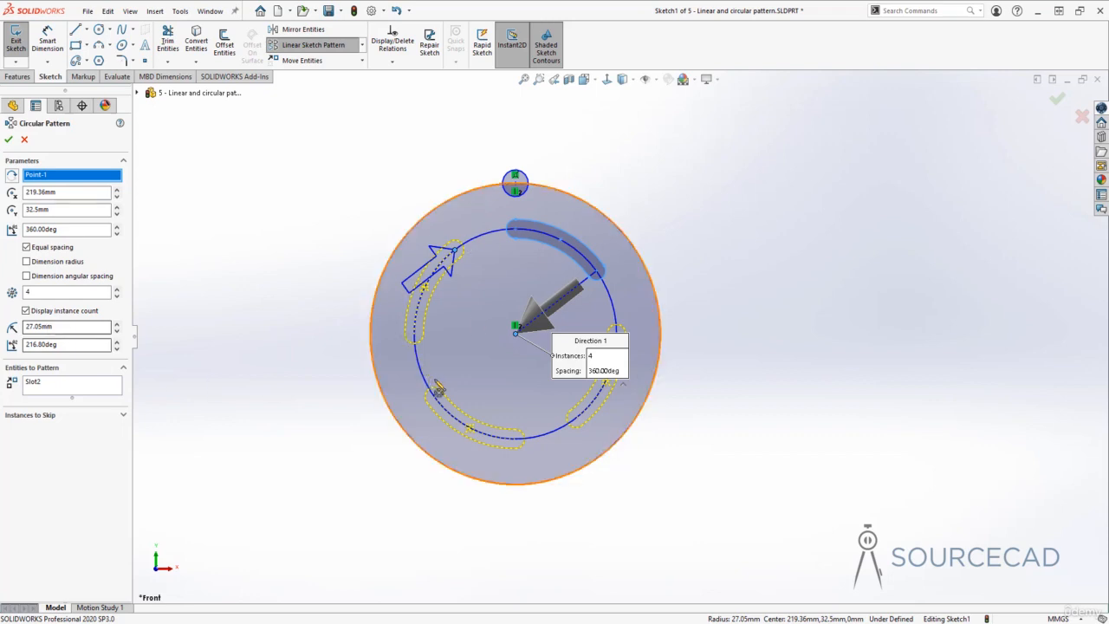
- Try larger pattern radii, ending at 37.05 mm, and snap the pattern centre back onto the large circle's centre
left_click(117, 324)
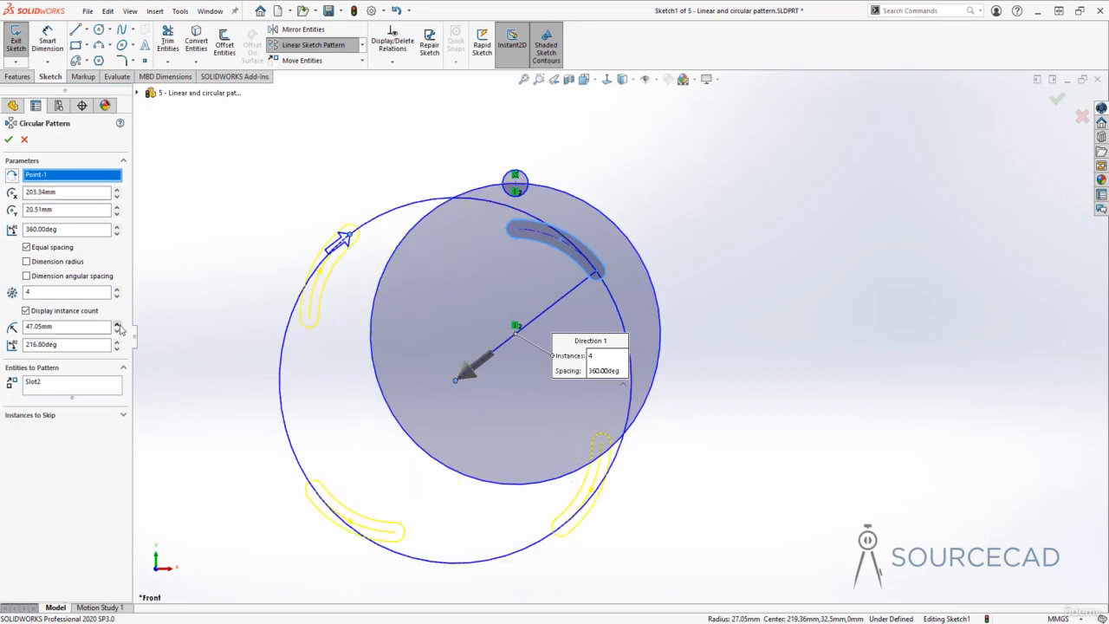
left_click(118, 325)
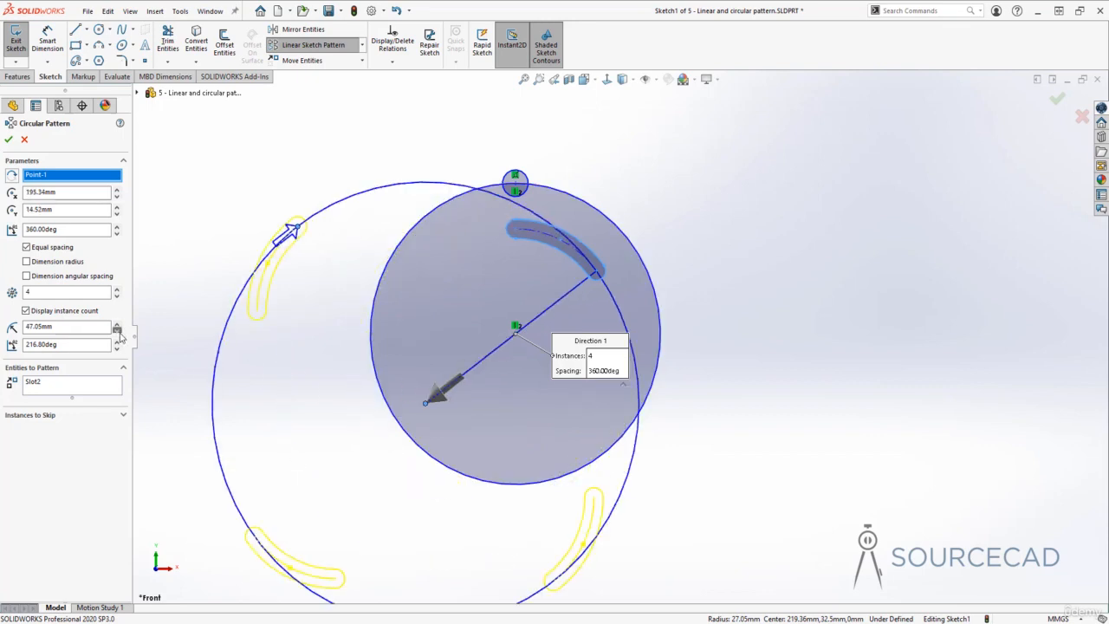
left_click(117, 331)
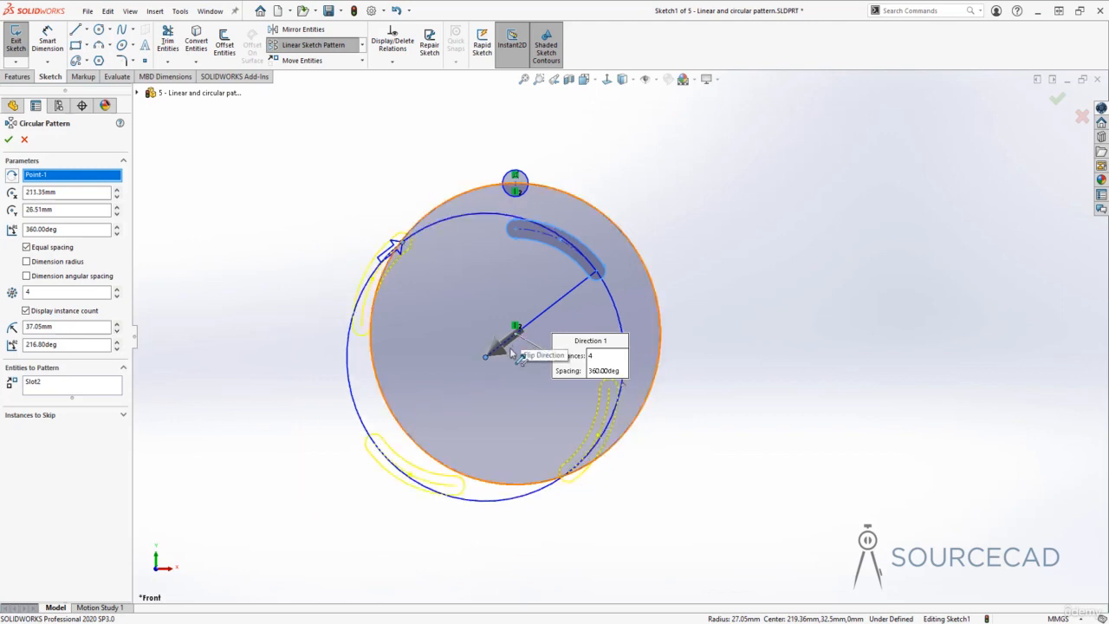
left_click_drag(486, 360, 516, 329)
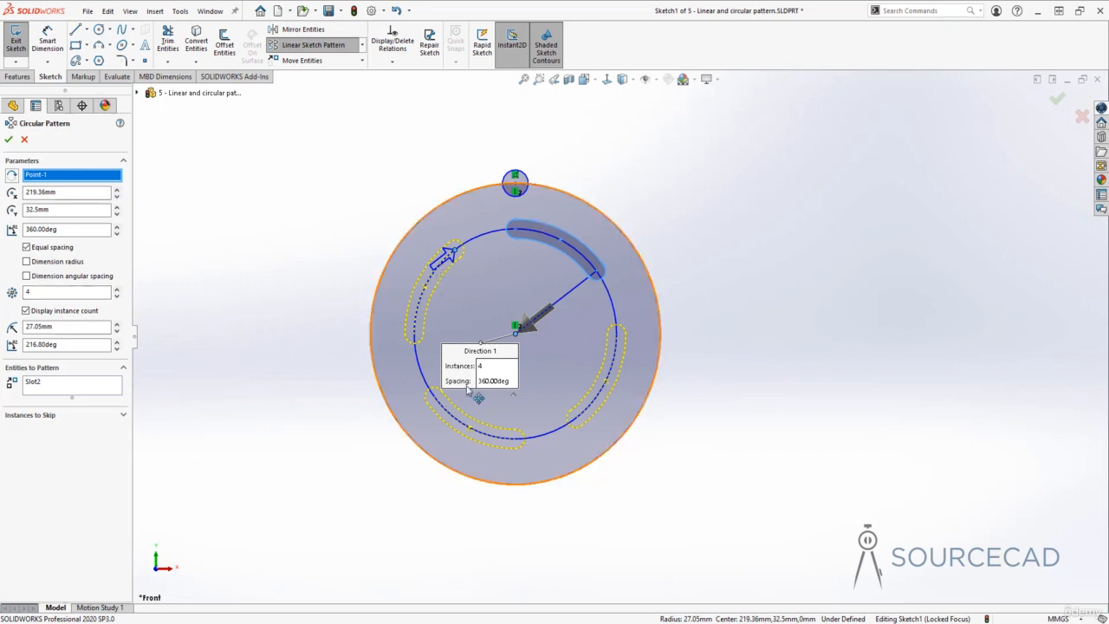
- Set the circular pattern of the arc slot to 5 instances
left_click(116, 288)
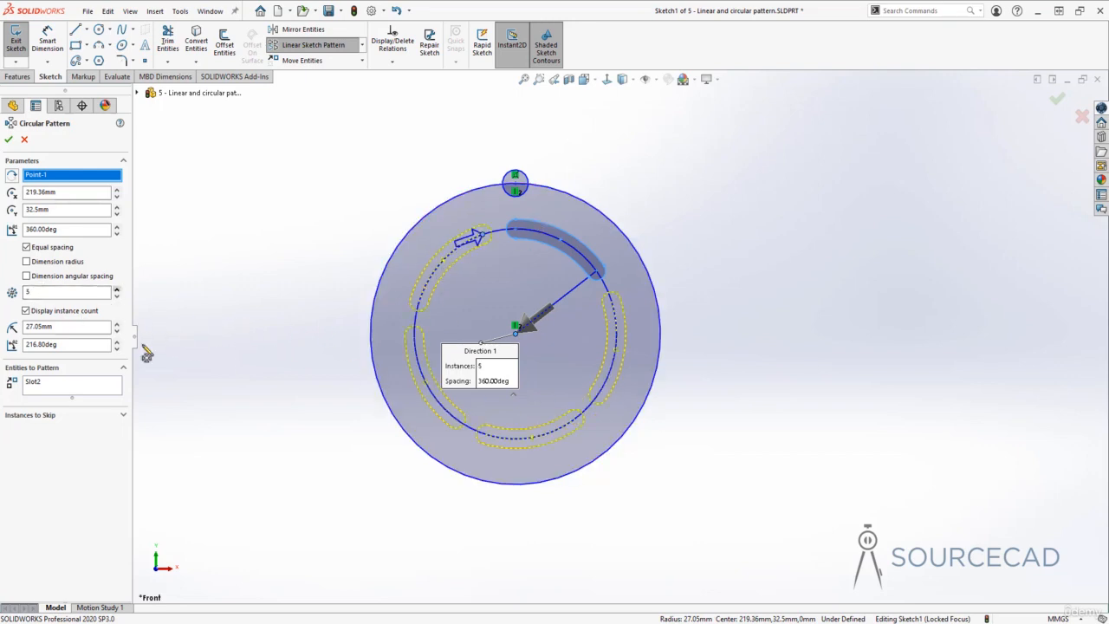
left_click(117, 289)
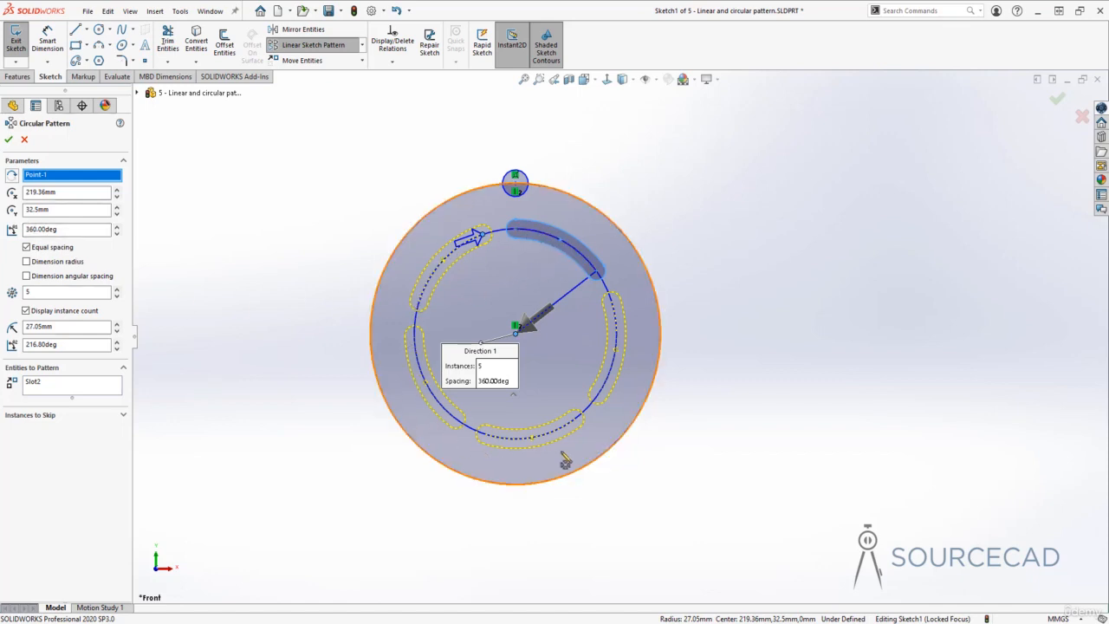
- Try an angular spacing of 180 degrees for the circular pattern, and set it back to 360 degrees
left_click(24, 229)
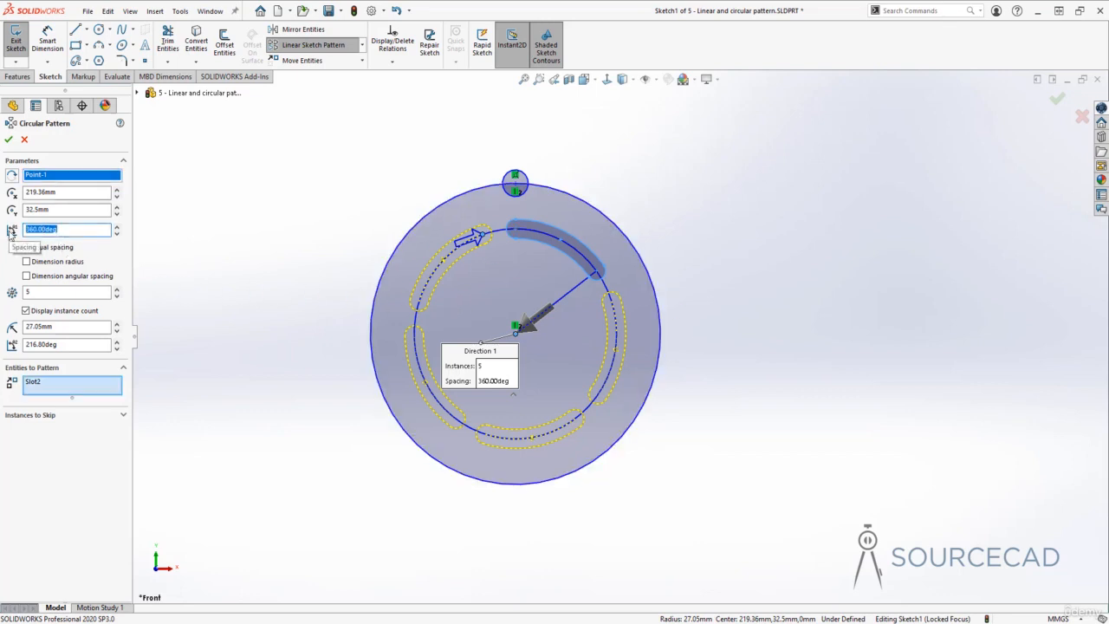
type("180")
key("Return")
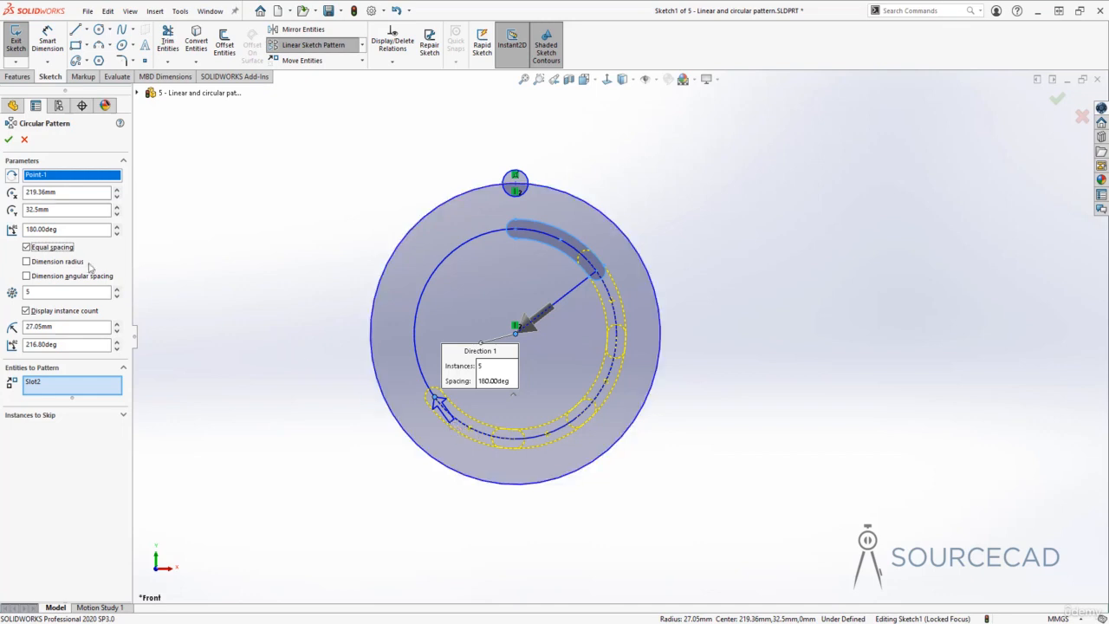
left_click_drag(84, 231, 25, 231)
type("36")
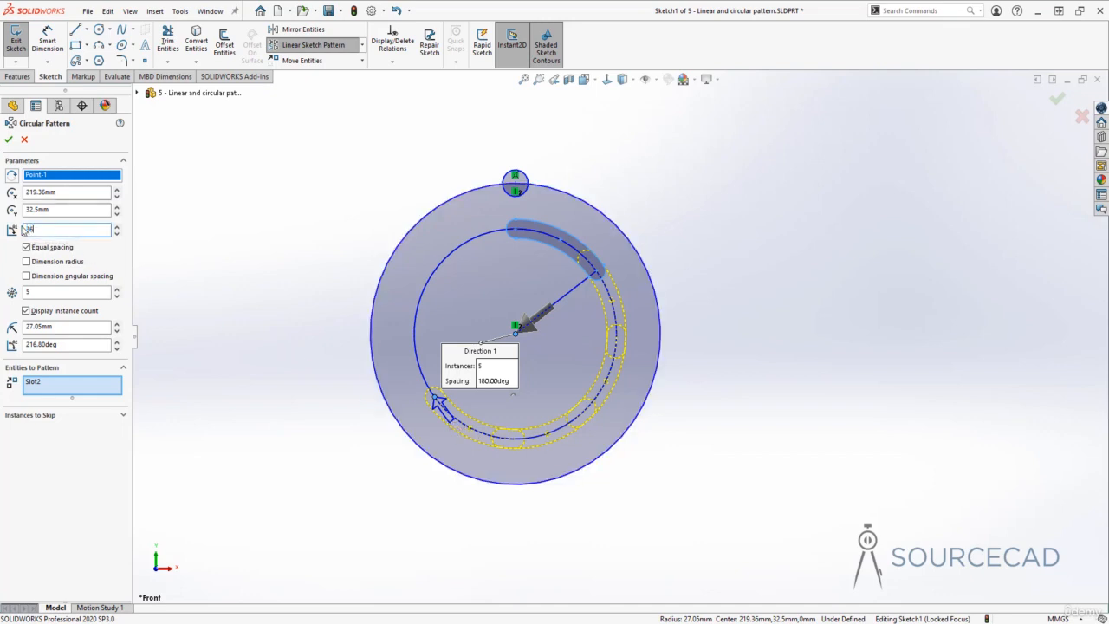
type("0")
key("Tab")
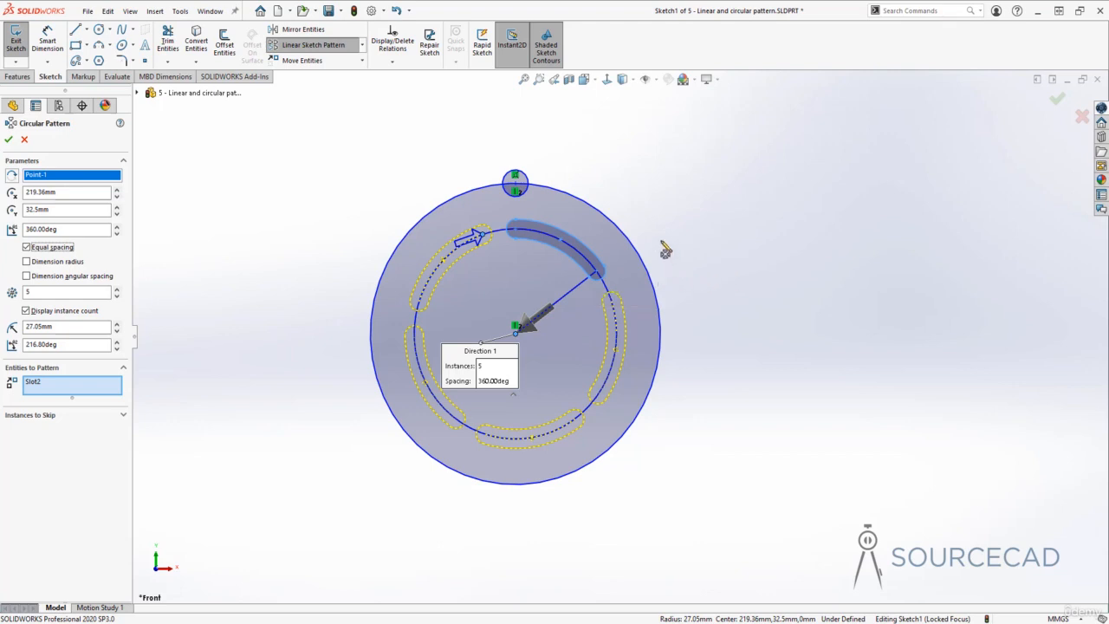
- Remove the arc slot from the entities to pattern and select it again
left_click(533, 223)
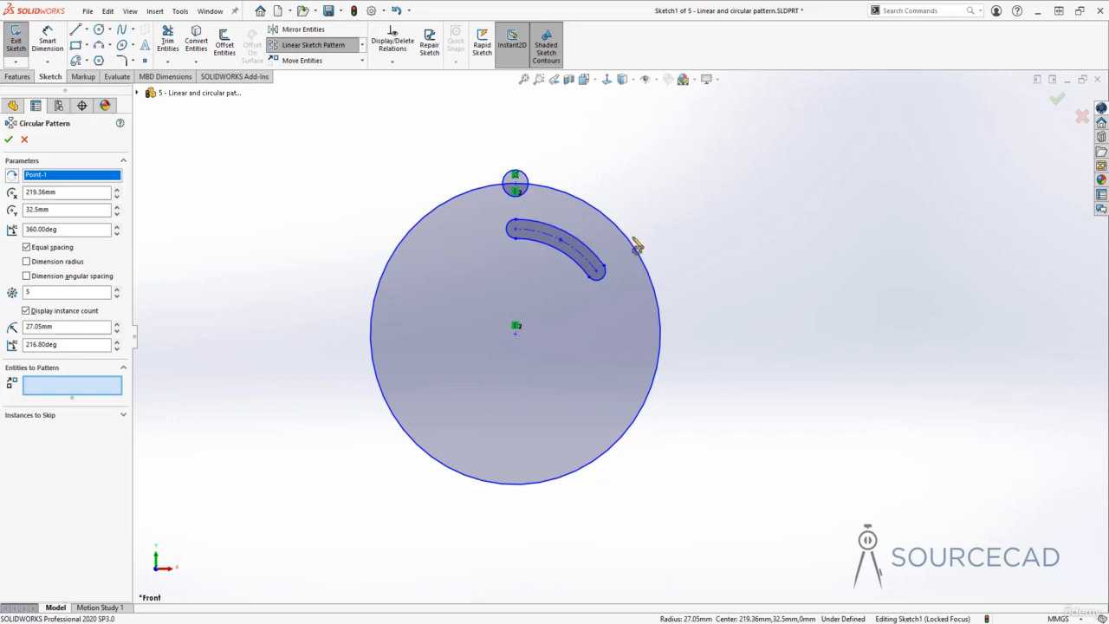
left_click(550, 238)
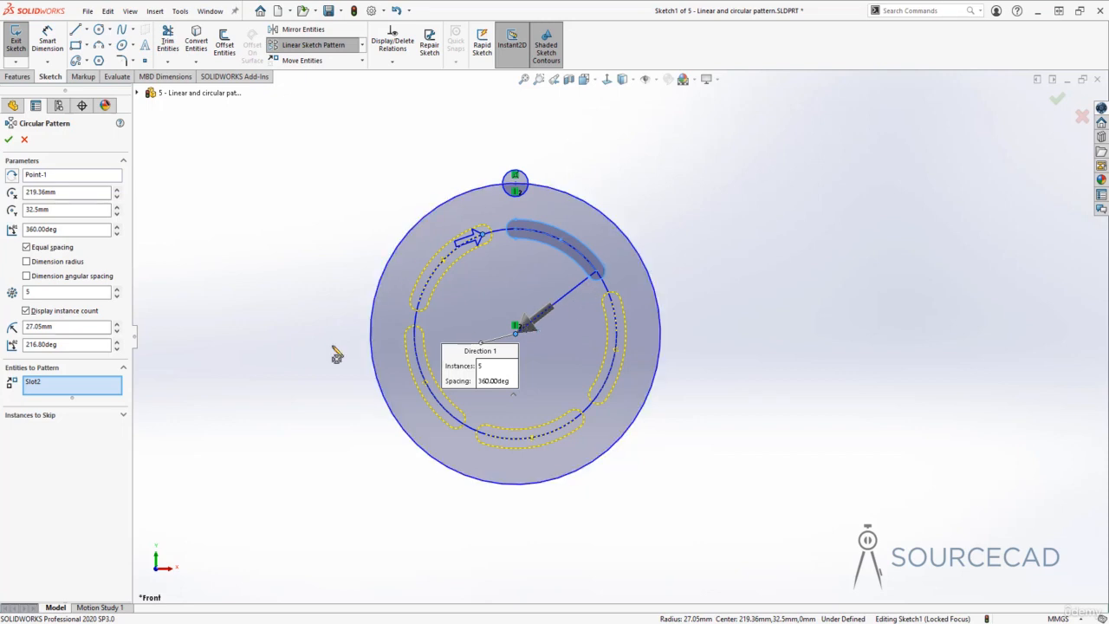
- Try larger arc angles for the circular pattern, ending at 227.80 degrees, and snap the pattern centre back onto the large circle's centre
left_click(58, 344)
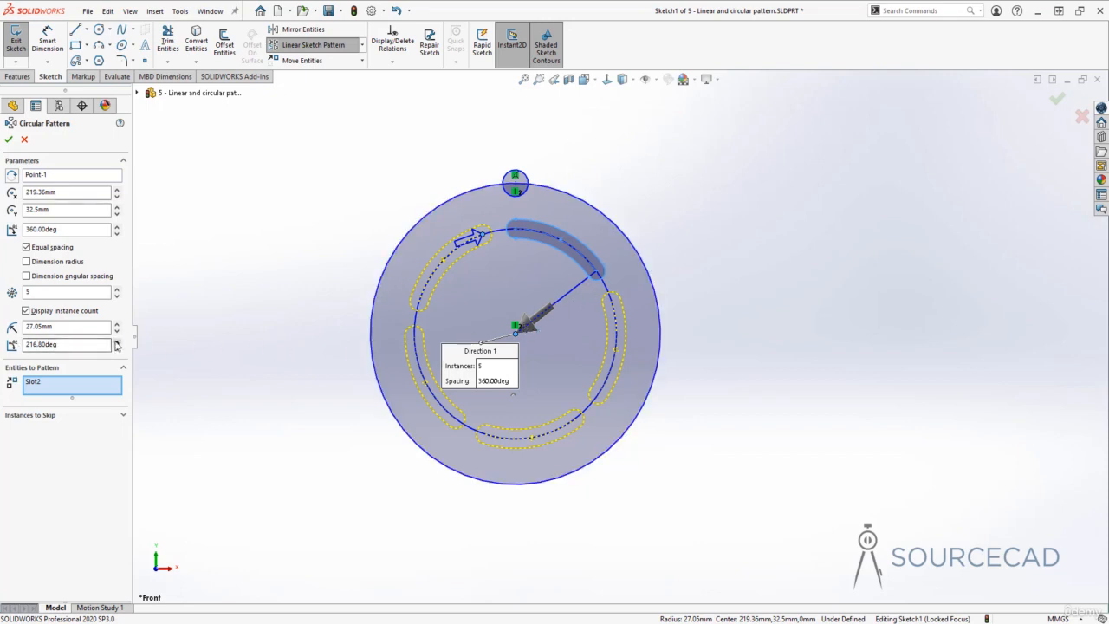
left_click(117, 342)
left_click(117, 342)
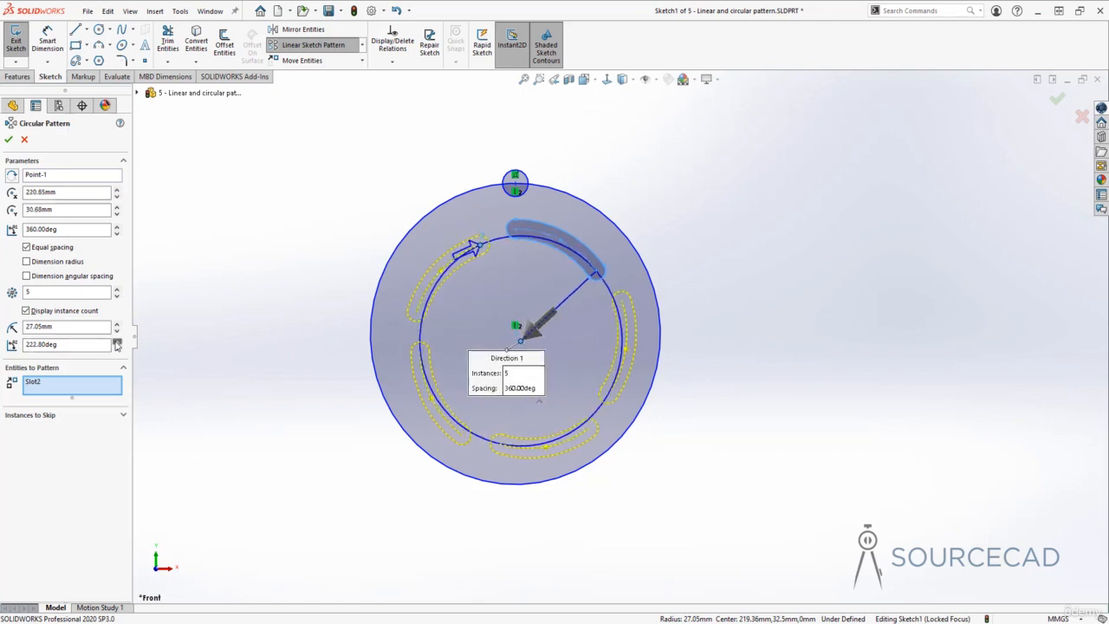
left_click(117, 341)
left_click(117, 341)
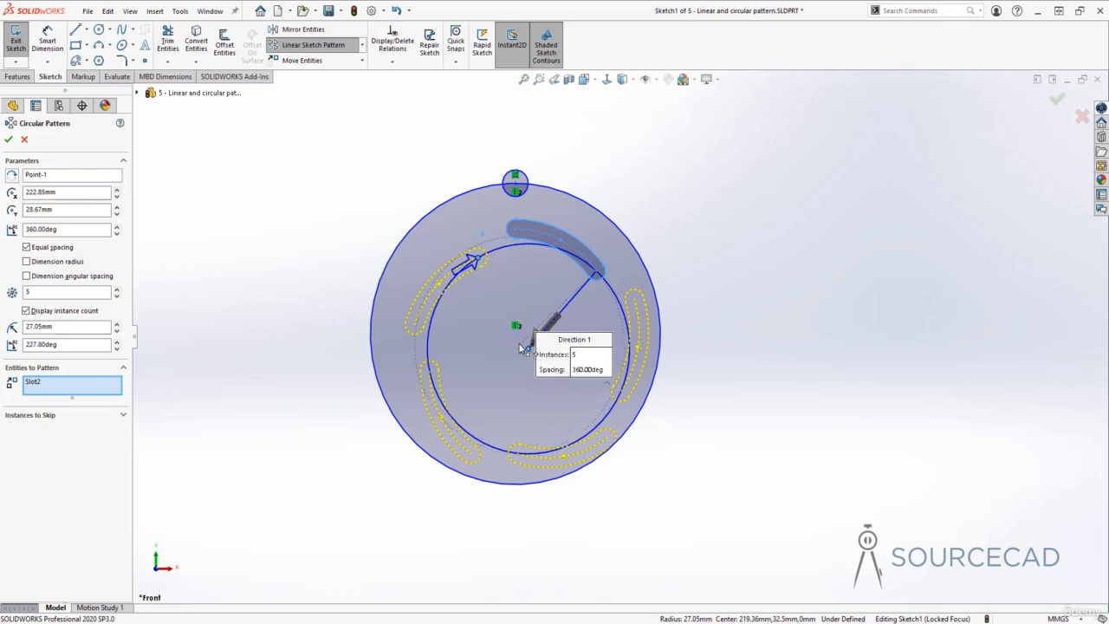
left_click_drag(517, 337, 515, 330)
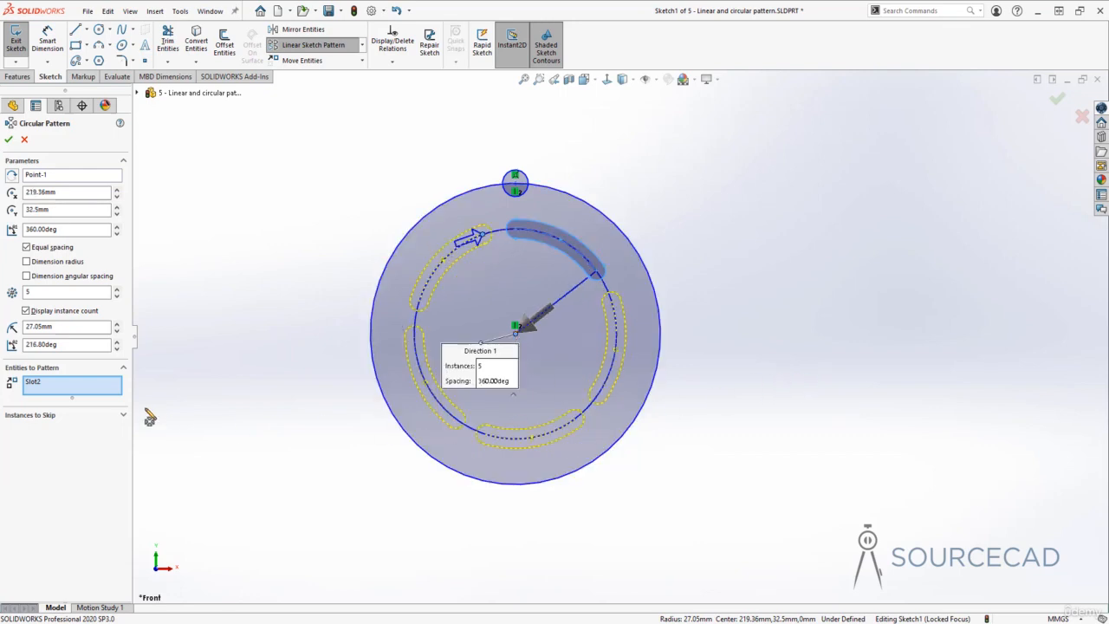
- Try skipping instances 4 and 2 of the arc slot pattern, clear the skipped instances, and accept the circular pattern
left_click(118, 415)
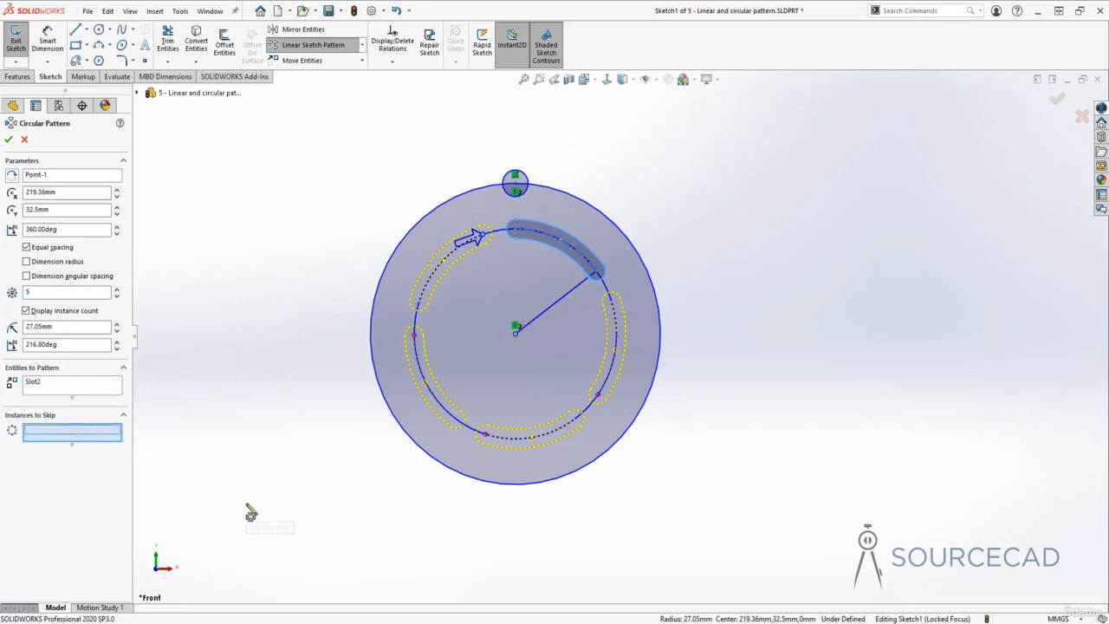
left_click(415, 337)
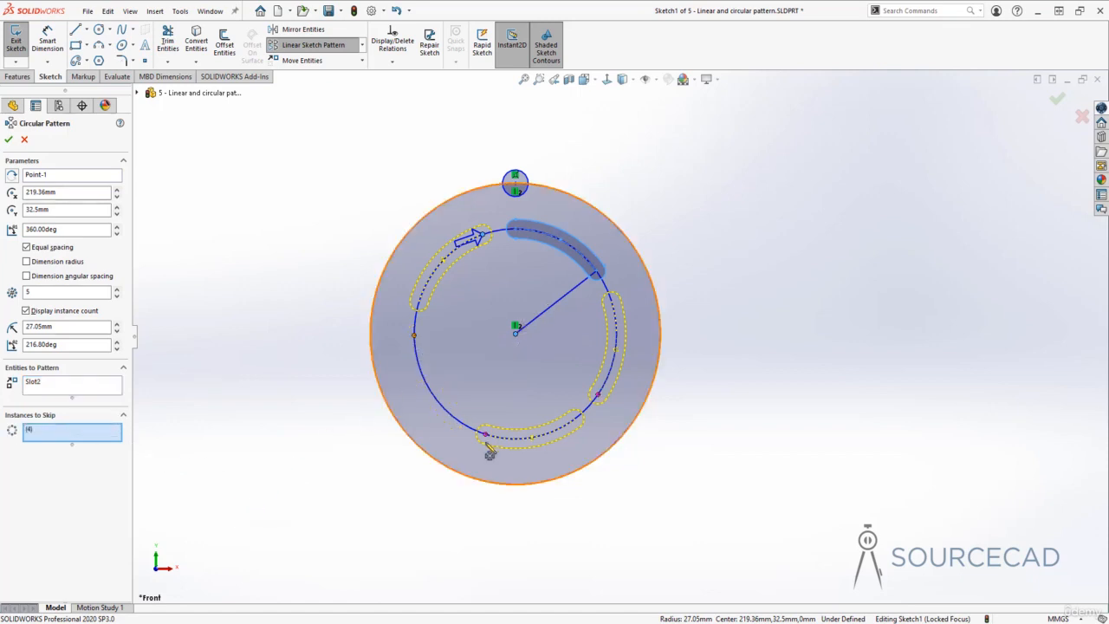
left_click(598, 396)
right_click(71, 432)
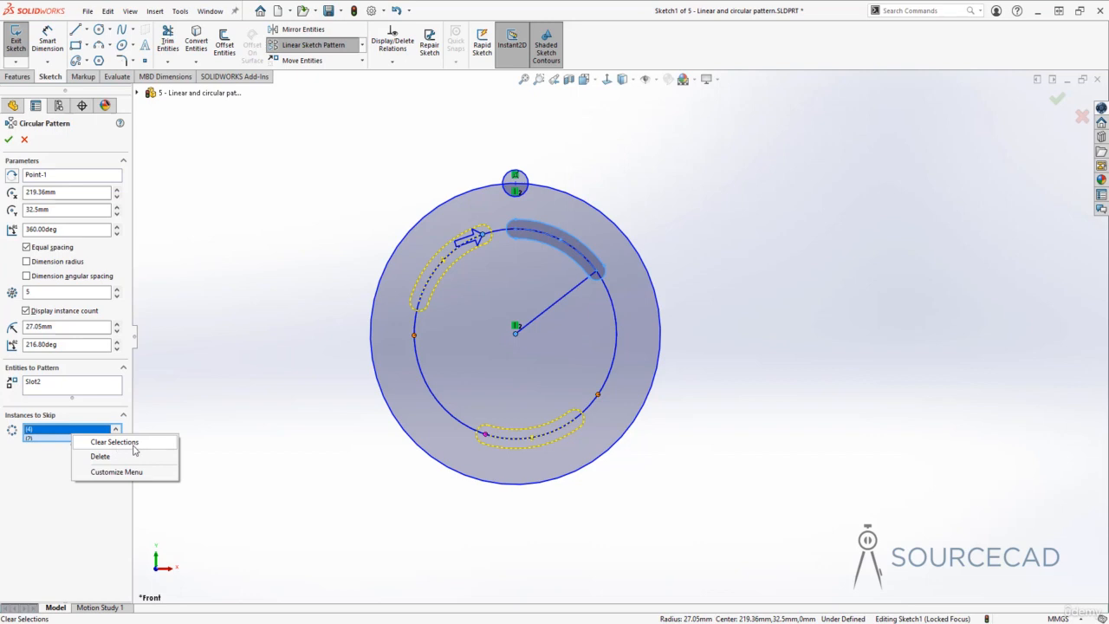
left_click(114, 443)
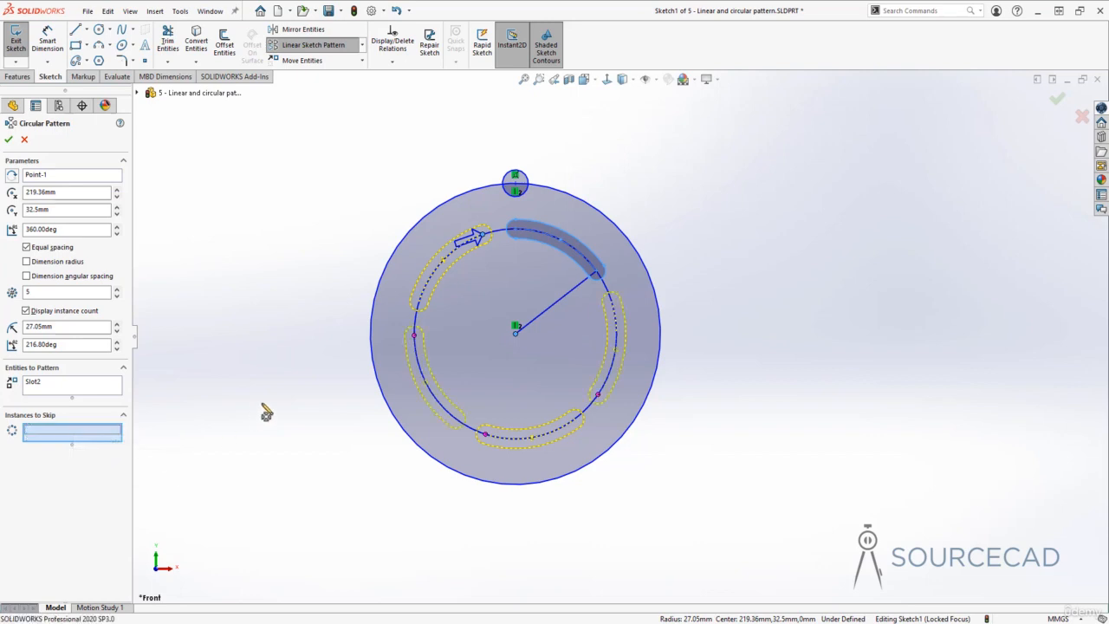
left_click(9, 140)
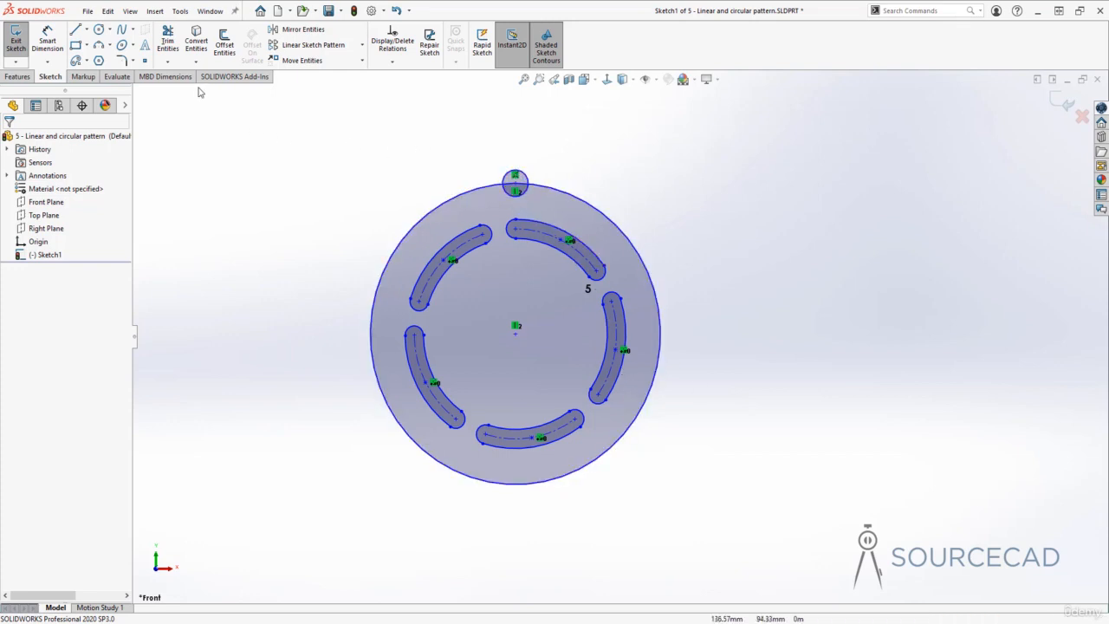
- Trim away the part of the small circle that lies inside the large circle
left_click(169, 47)
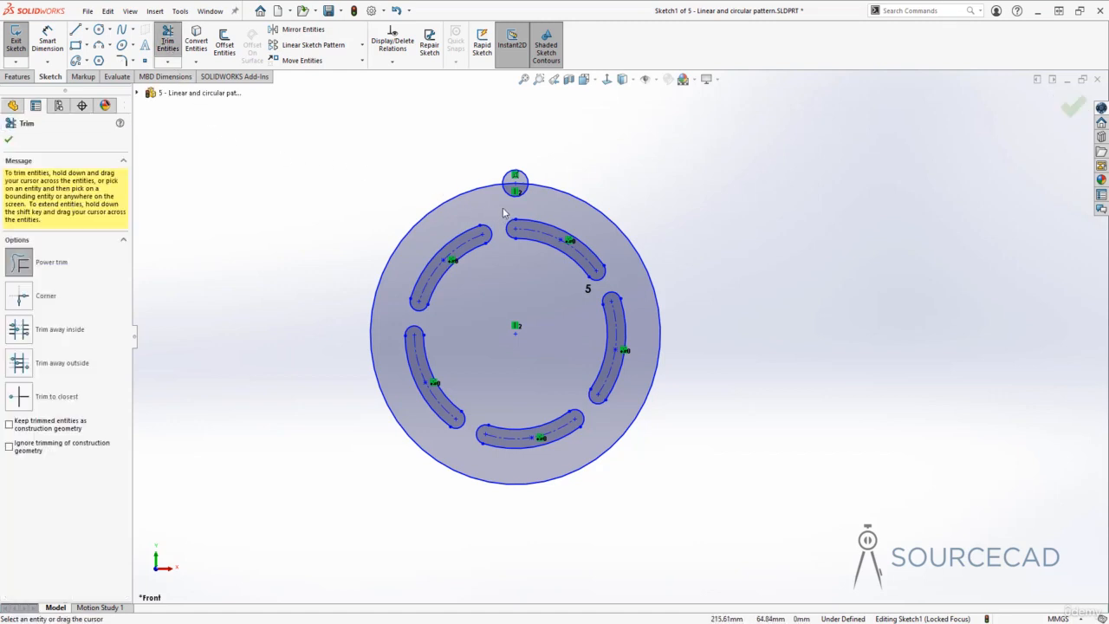
left_click_drag(508, 197, 516, 193)
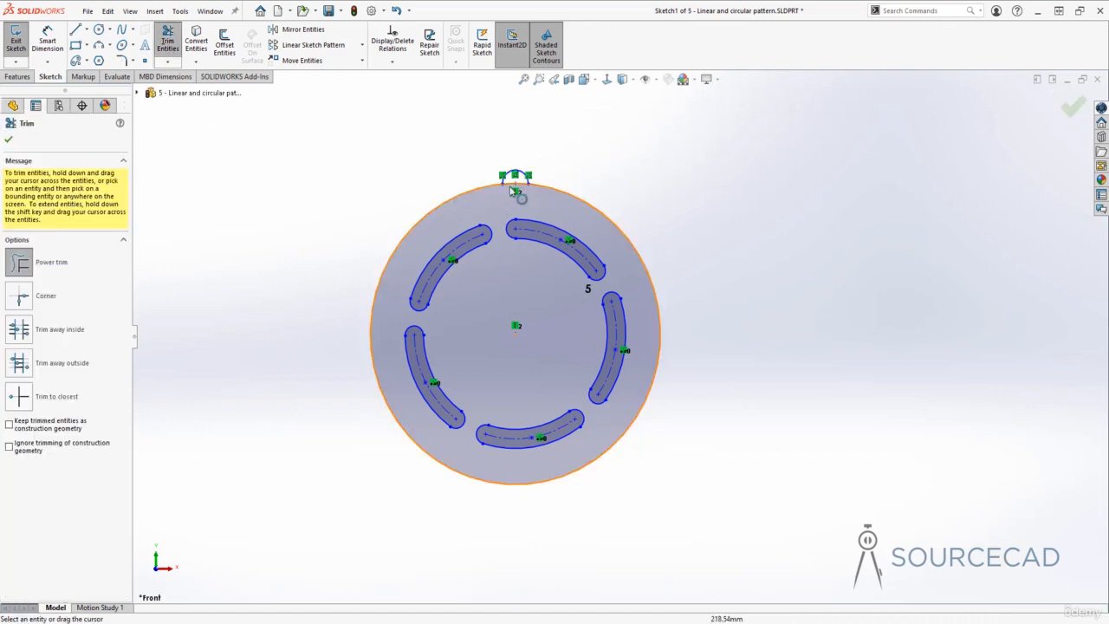
key("Escape")
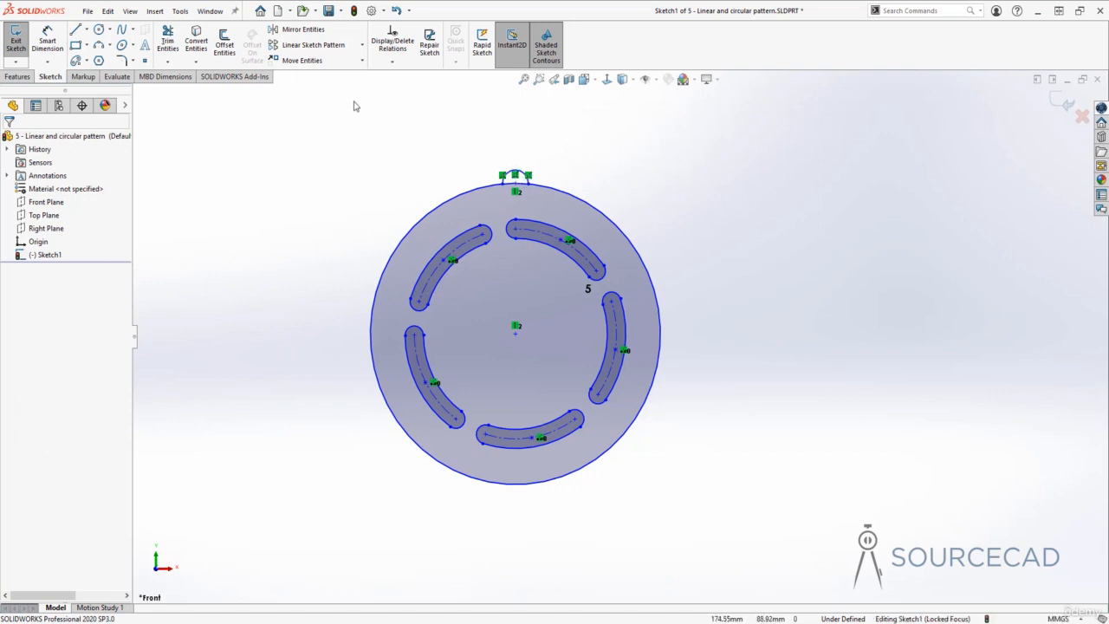
- Start a circular sketch pattern with the remaining small arc on the large circle's edge as the entity to pattern
left_click(362, 44)
left_click(314, 76)
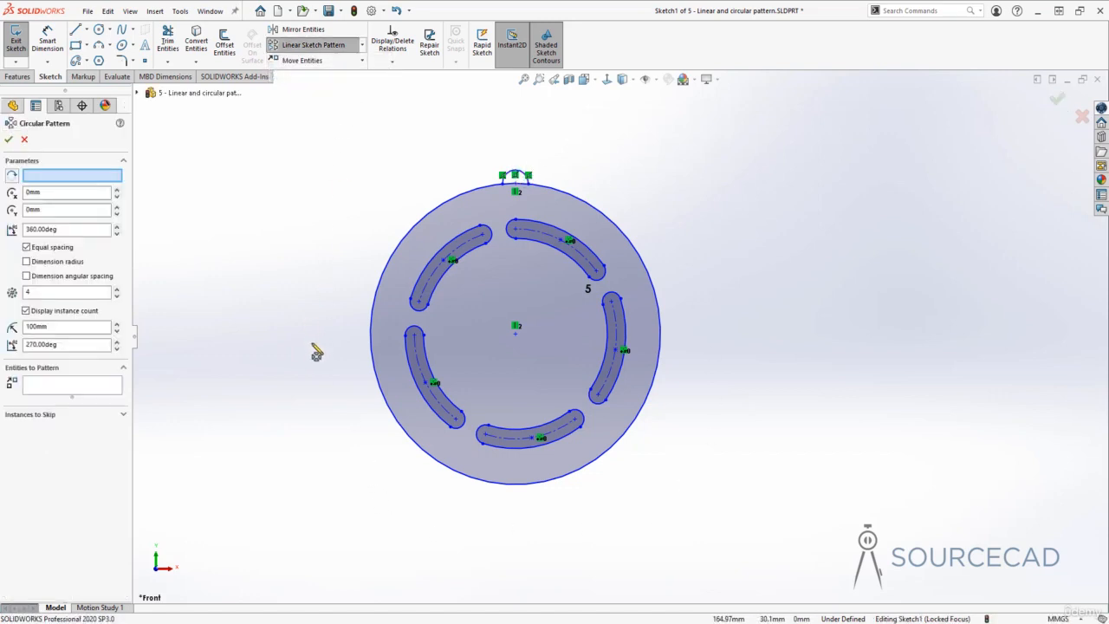
left_click(64, 391)
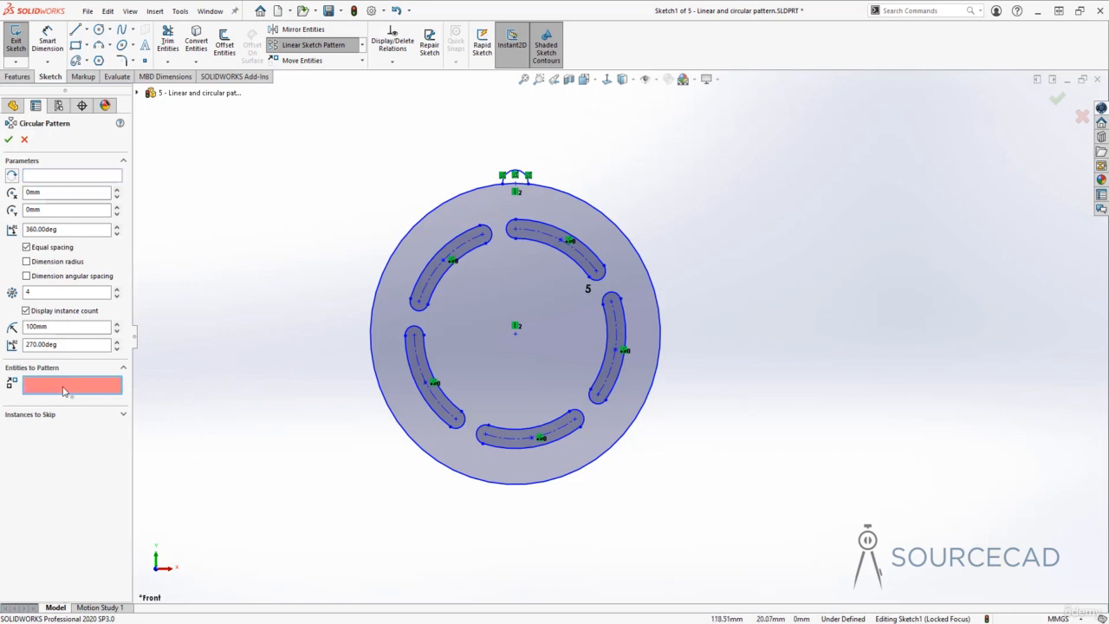
left_click(517, 178)
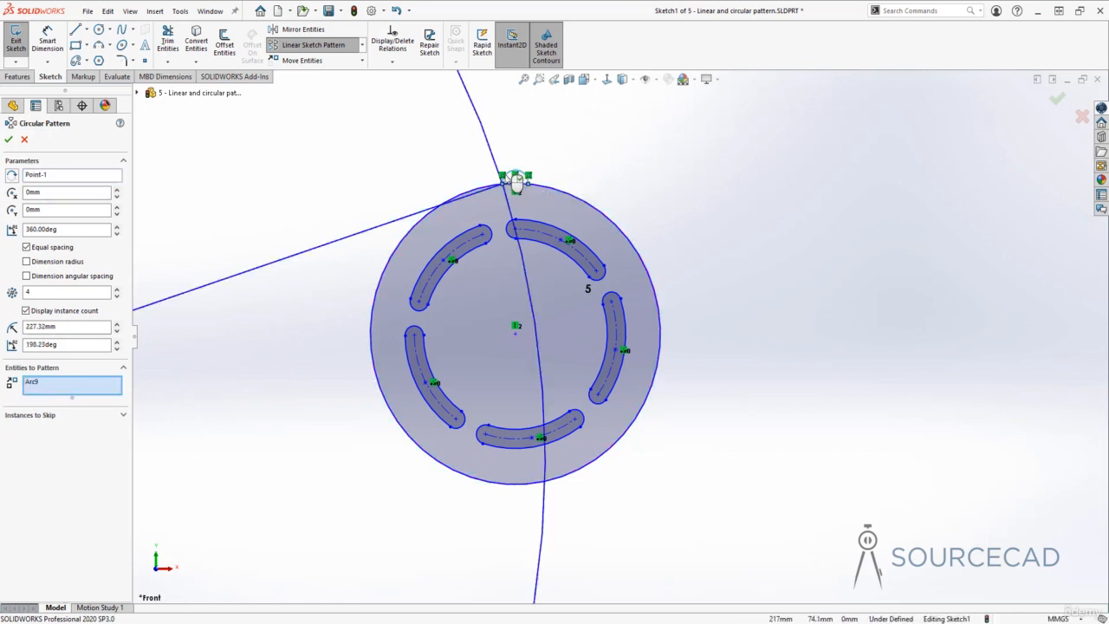
- Reduce the pattern radius to 67.32 mm and move the pattern's centre point onto the centre of the large circle
mouse_move(227, 361)
middle_mouse_down("ctrl")
mouse_move(569, 289)
mouse_move(701, 276)
middle_mouse_up("ctrl")
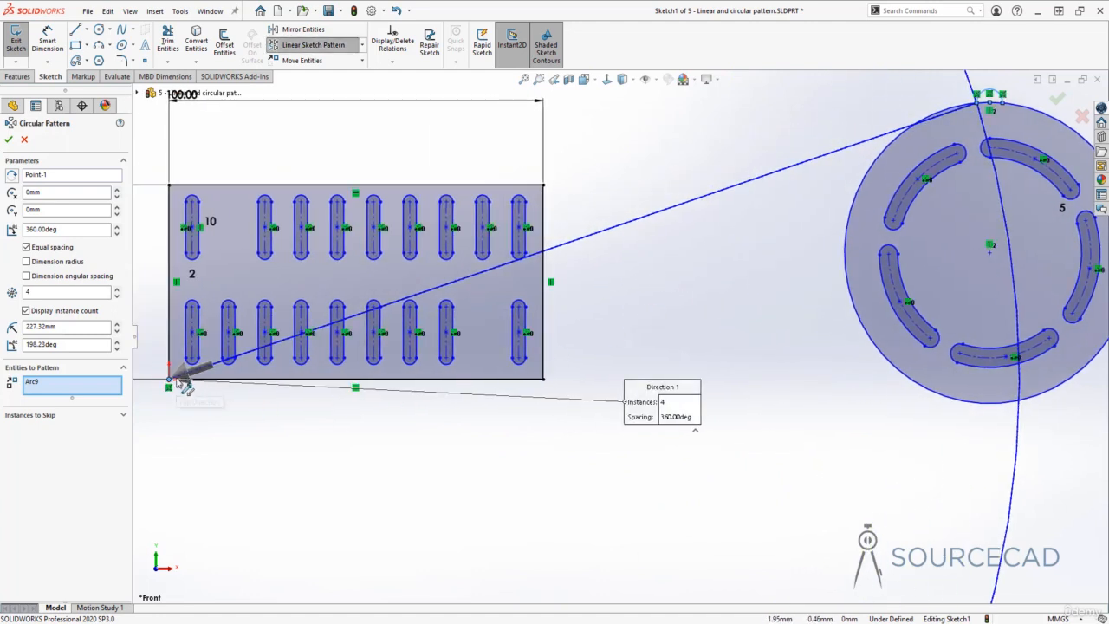
left_click(119, 331)
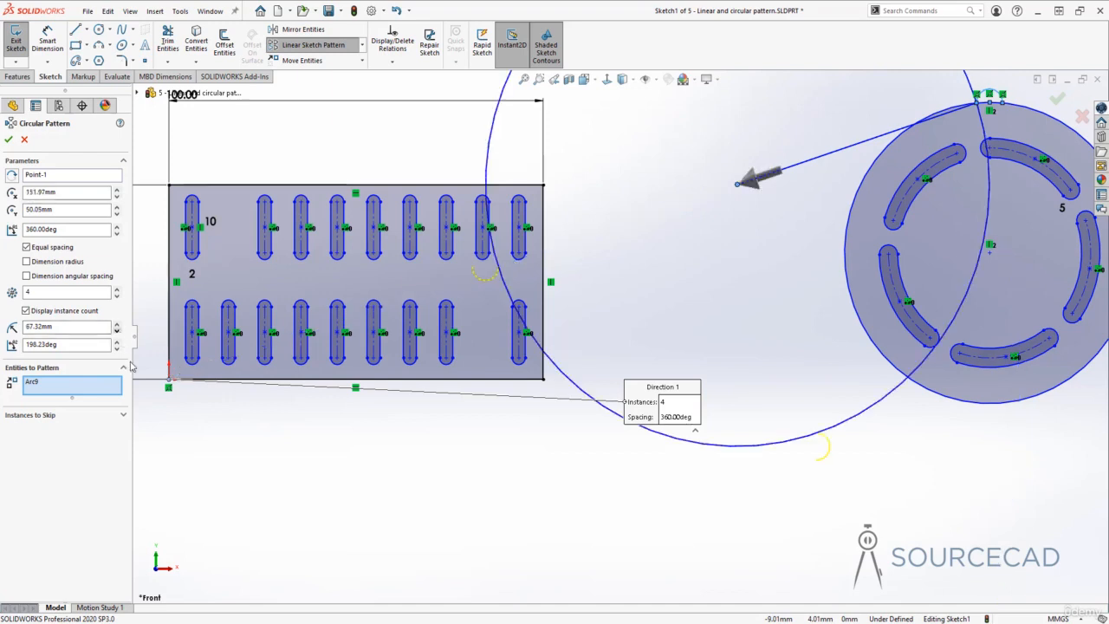
mouse_move(826, 293)
middle_mouse_down("ctrl")
mouse_move(525, 324)
mouse_move(367, 366)
middle_mouse_up("ctrl")
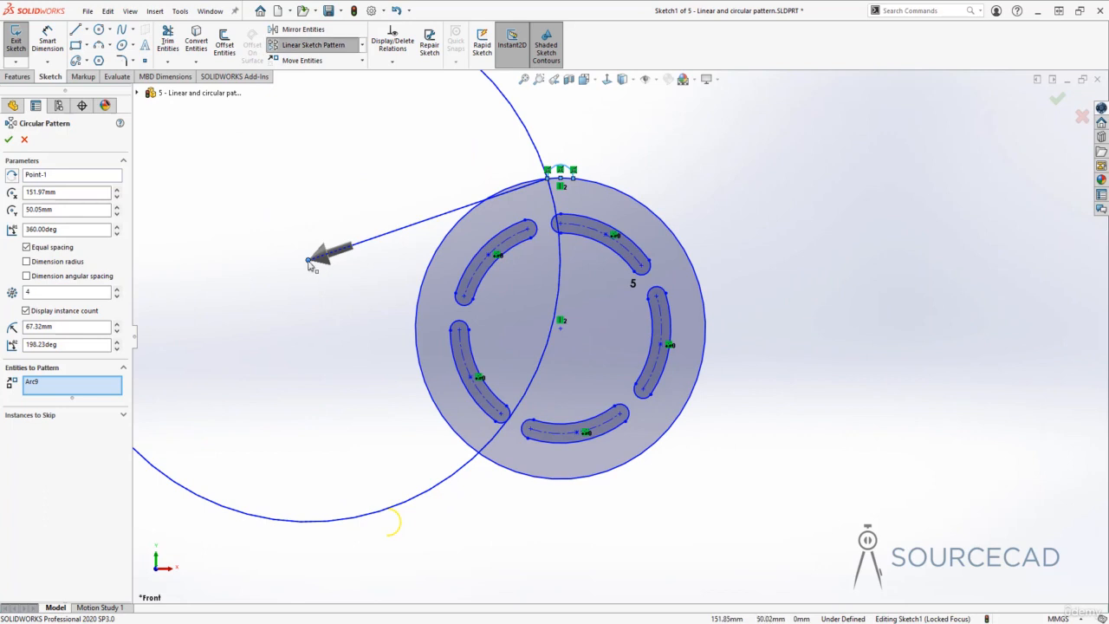
left_click_drag(311, 264, 524, 340)
left_click_drag(562, 340, 560, 321)
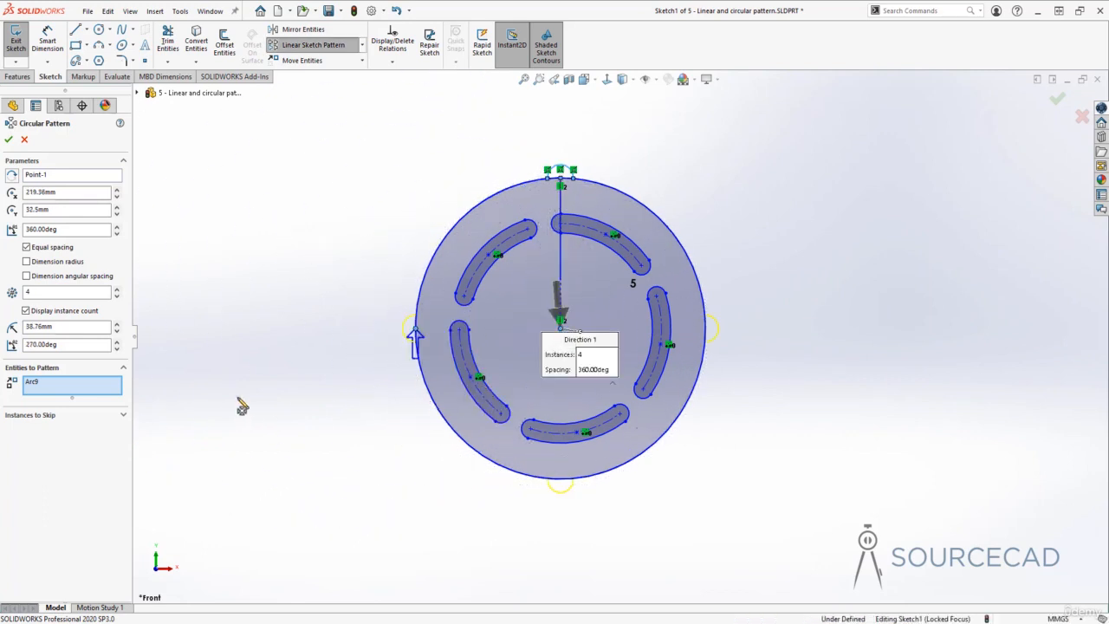
- Try 21 instances for the small arc's circular pattern, and set the count to 24
left_click_drag(36, 295, 23, 293)
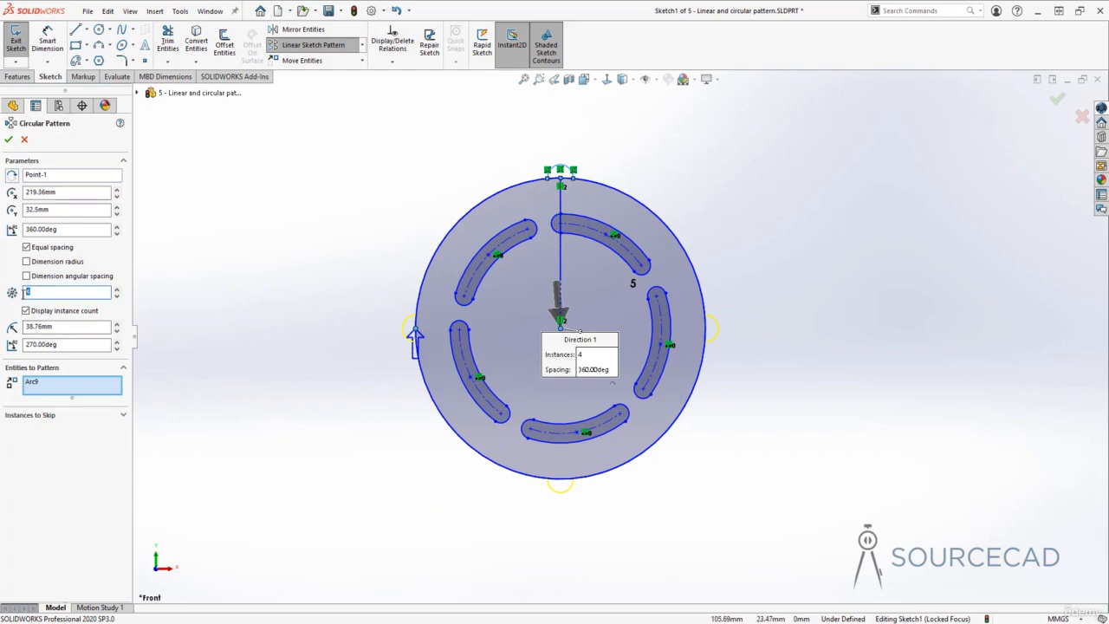
type("2")
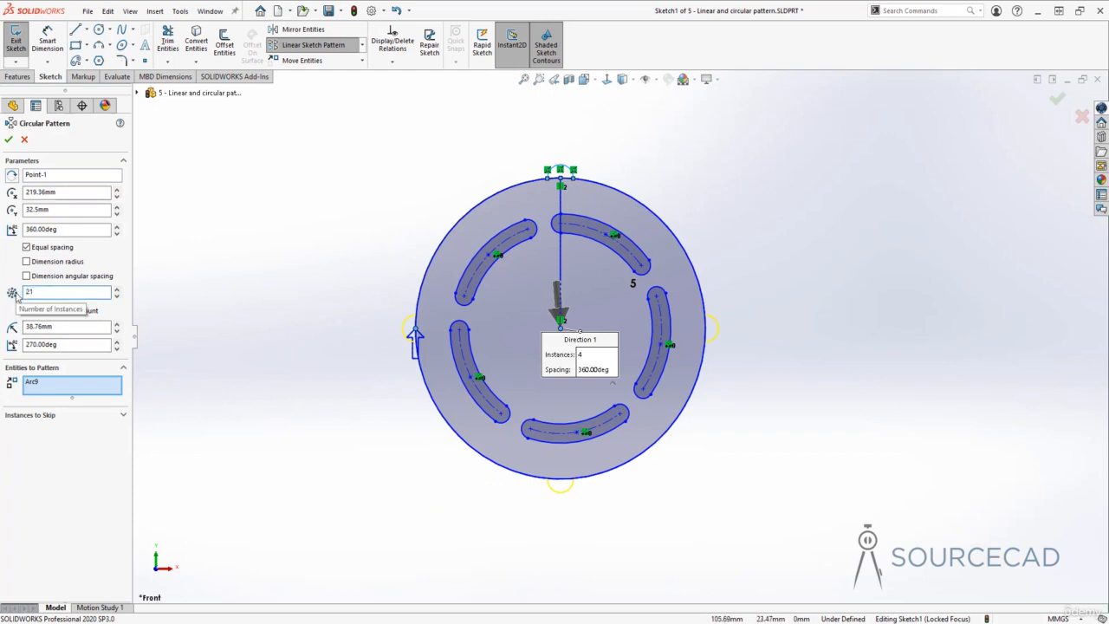
type("1")
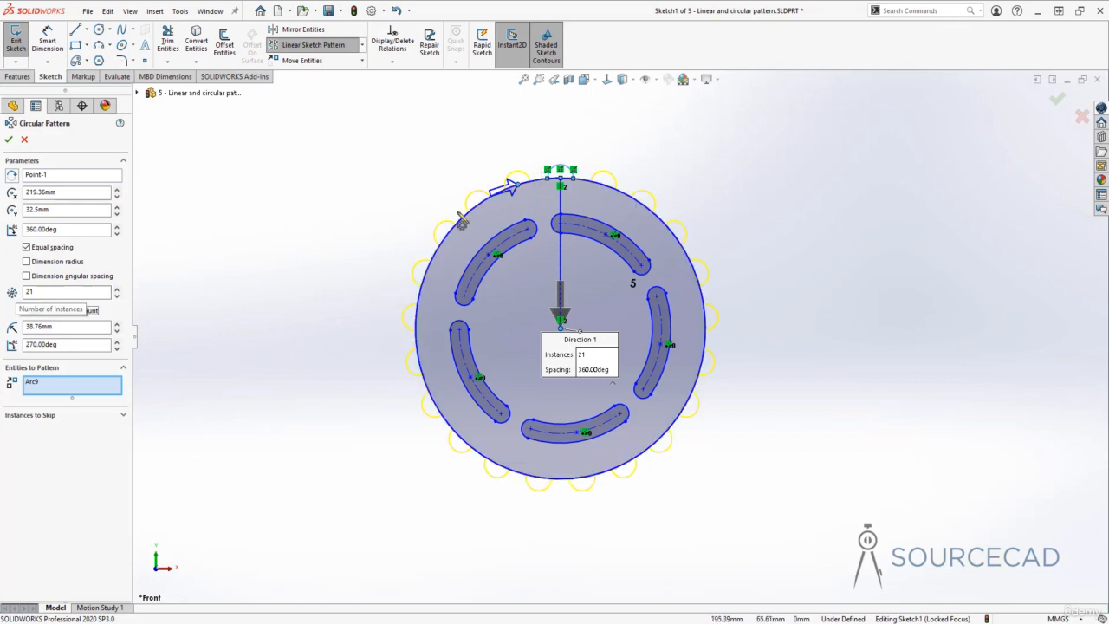
double_click(29, 292)
type("24")
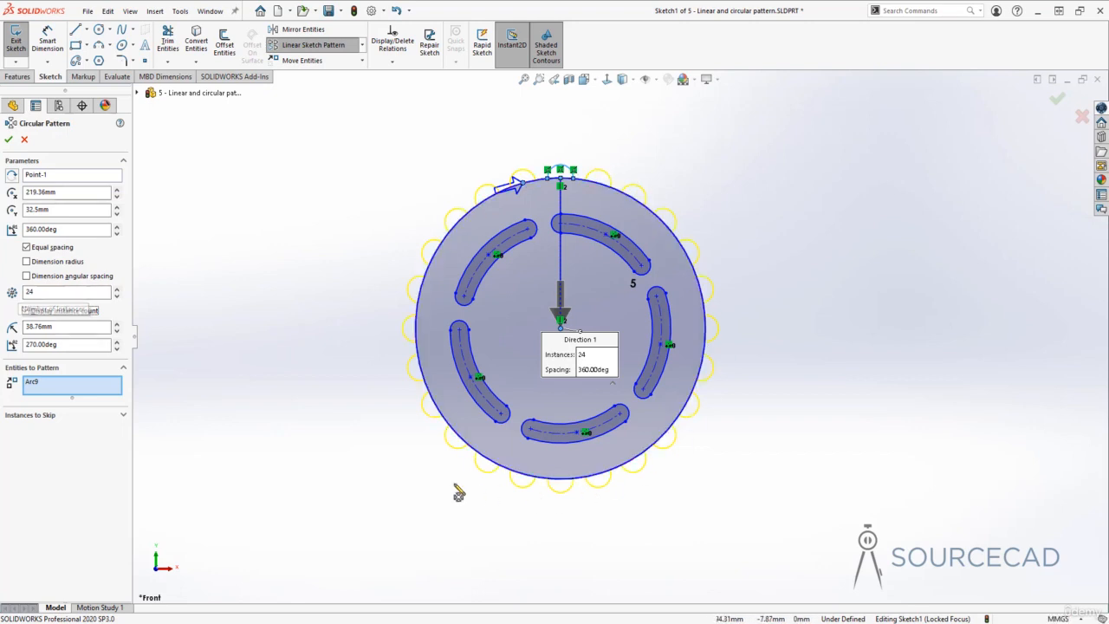
- Try an angular spacing of 270 degrees for the small arc's pattern, set it back to 360 degrees, and accept the pattern
left_click(123, 415)
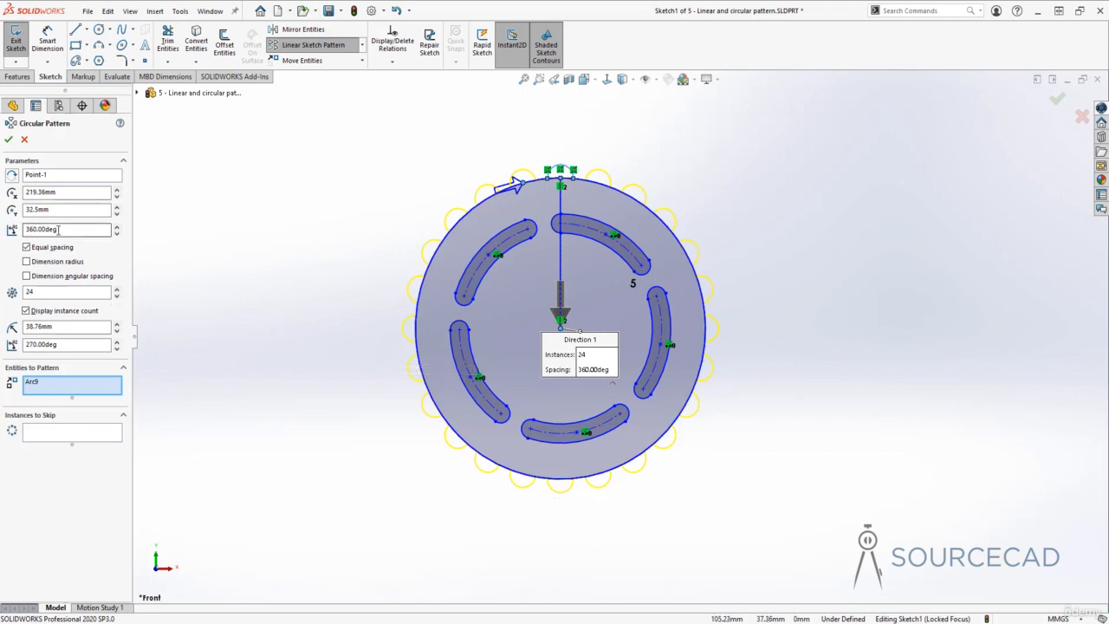
left_click_drag(68, 228, 22, 234)
type("2")
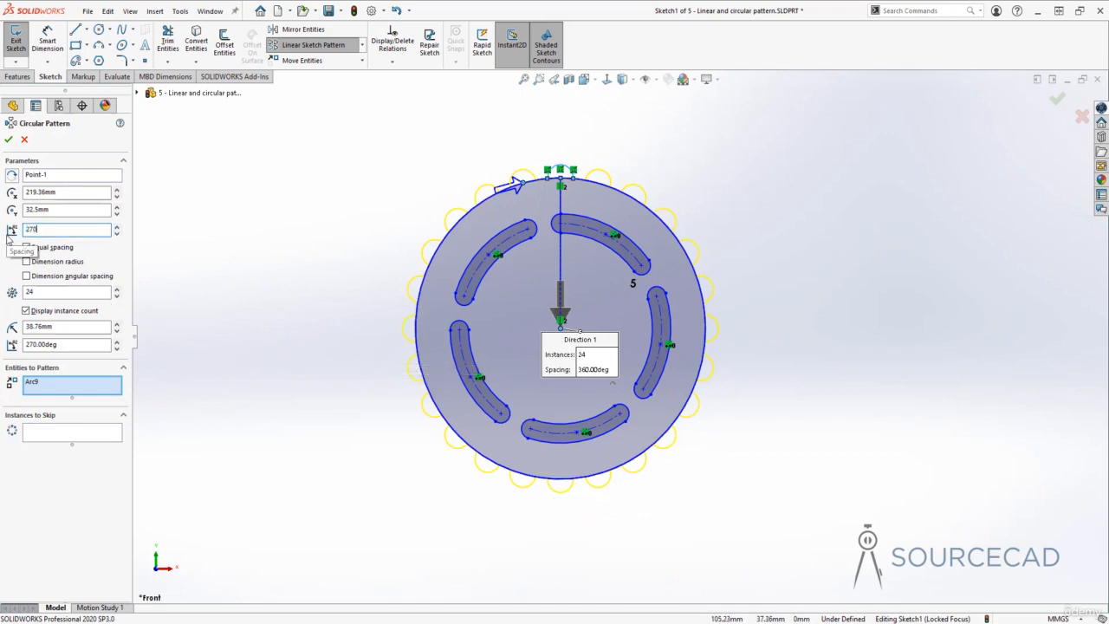
type("70")
key("Tab")
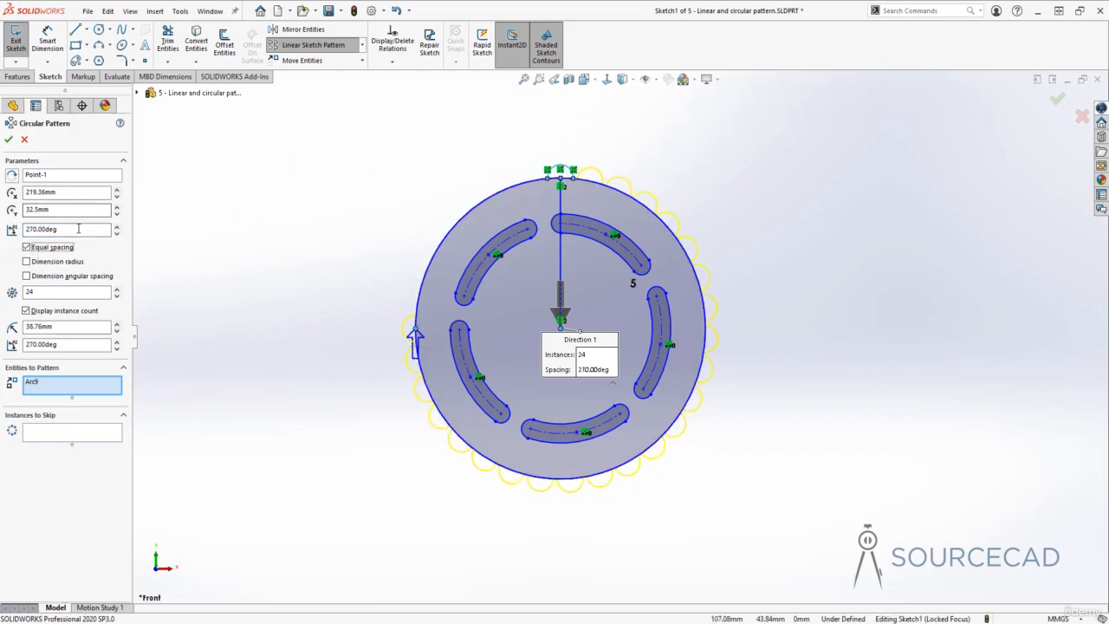
key("shift+Tab")
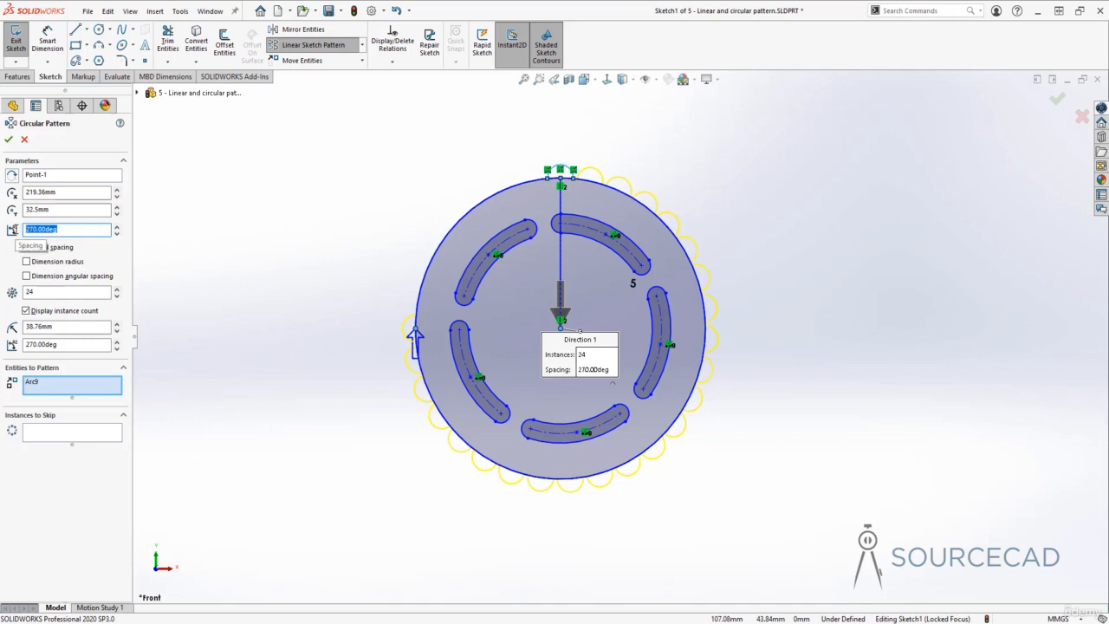
type("360")
key("Tab")
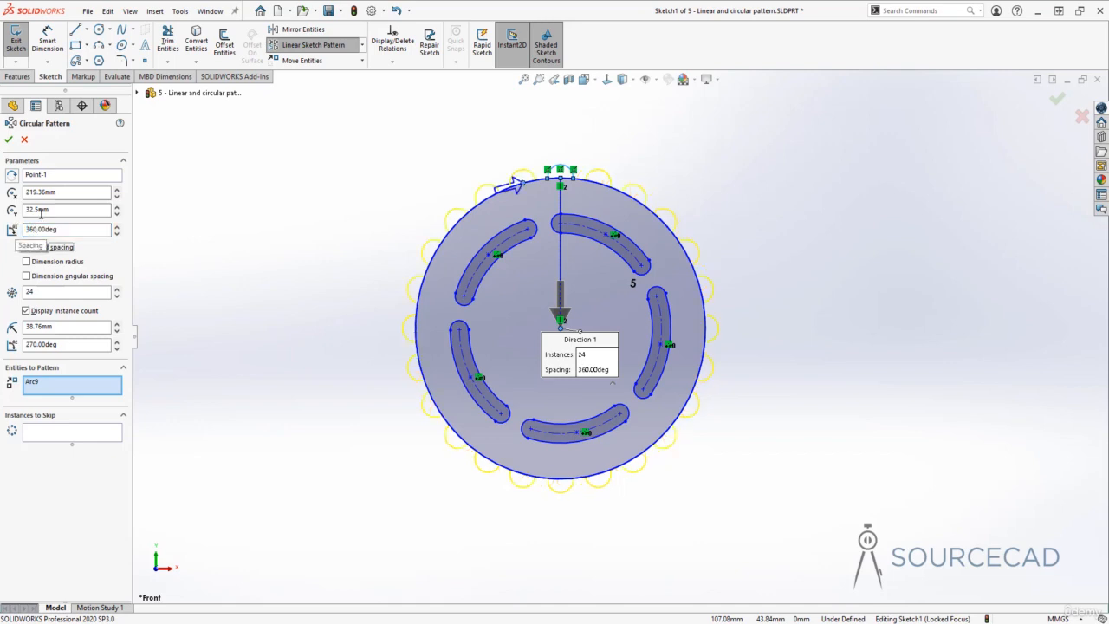
left_click(7, 138)
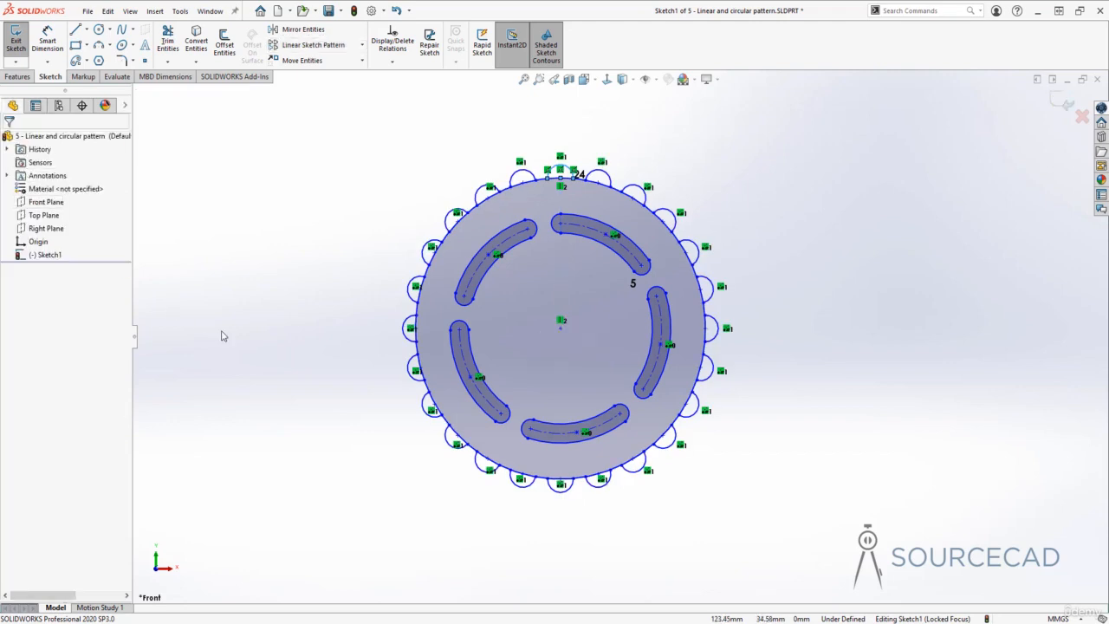